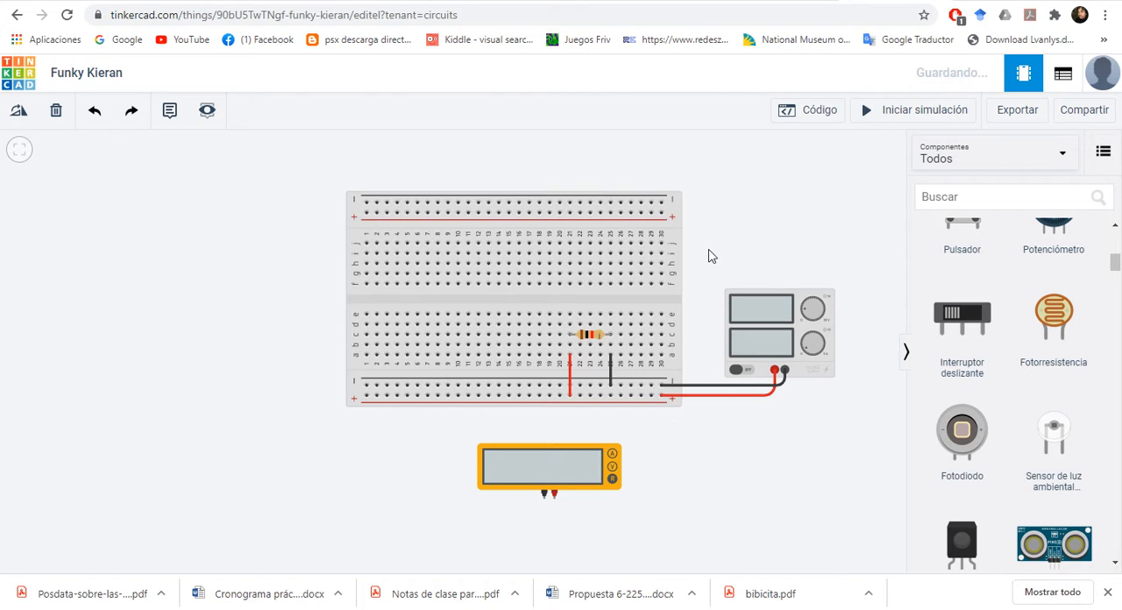
Step: Set the breadboard resistor's resistance to 23 kΩ
{"action": "left_click", "coordinate": [592, 340]}
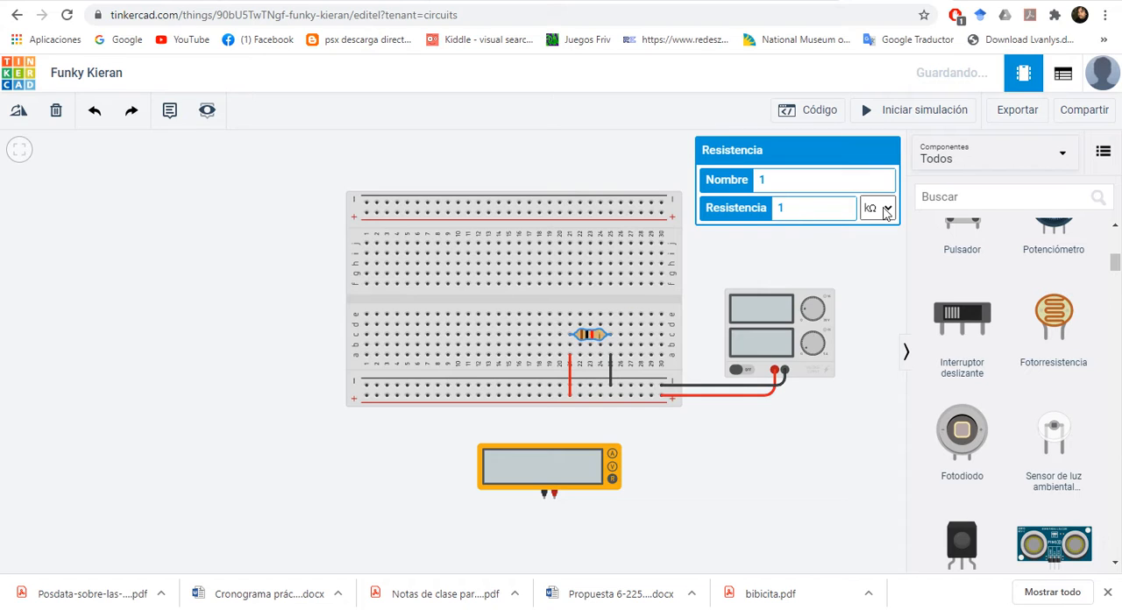
{"action": "left_click_drag", "start_coordinate": [801, 216], "coordinate": [754, 215]}
{"action": "left_click", "coordinate": [847, 249]}
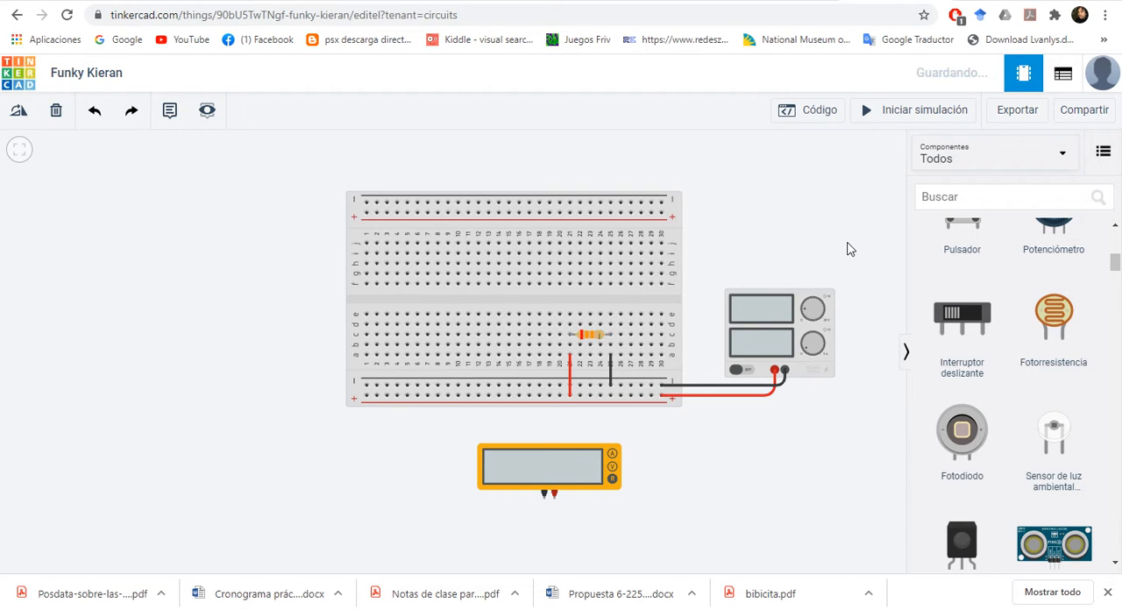
Step: Rotate the resistor to vertical with its red band at the lower end and place it across the breadboard's central gap in column 25
{"action": "left_click", "coordinate": [591, 334]}
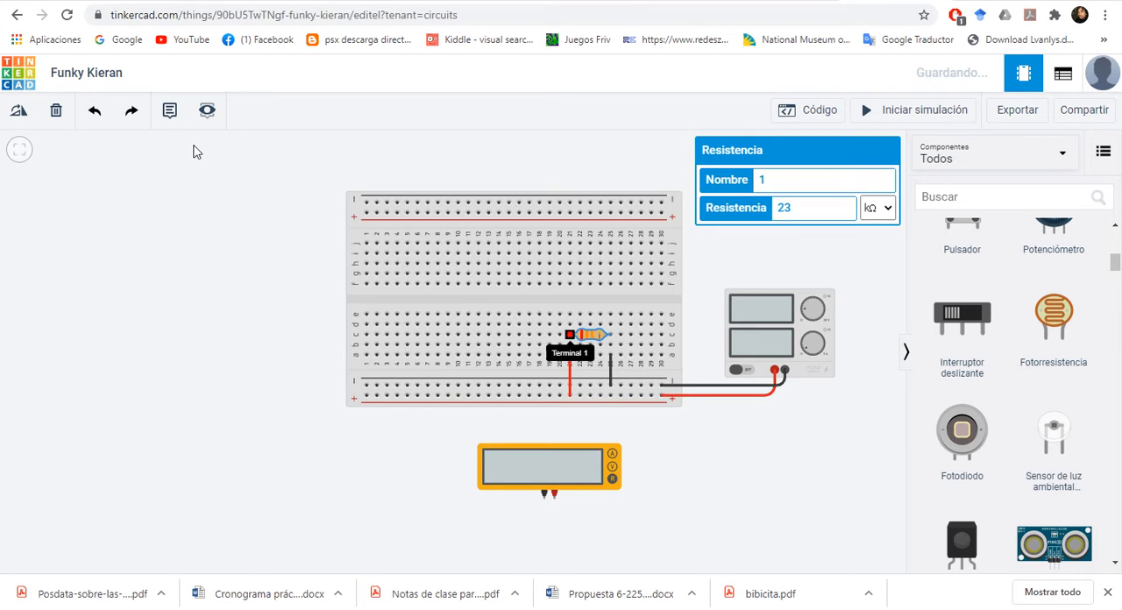
{"action": "left_click", "coordinate": [19, 114]}
{"action": "left_click", "coordinate": [19, 113]}
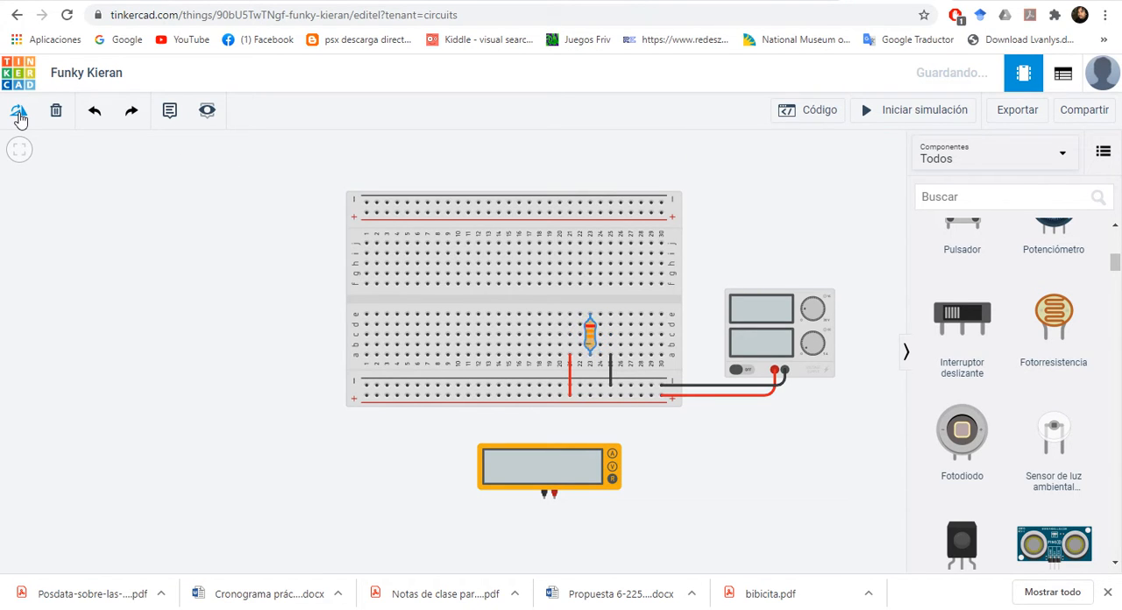
{"action": "left_click", "coordinate": [19, 114]}
{"action": "left_click", "coordinate": [19, 114]}
{"action": "left_click", "coordinate": [19, 114]}
{"action": "left_click", "coordinate": [19, 114]}
{"action": "left_click", "coordinate": [19, 114]}
{"action": "left_click", "coordinate": [19, 114]}
{"action": "left_click_drag", "start_coordinate": [592, 340], "coordinate": [611, 299]}
{"action": "left_click", "coordinate": [779, 251]}
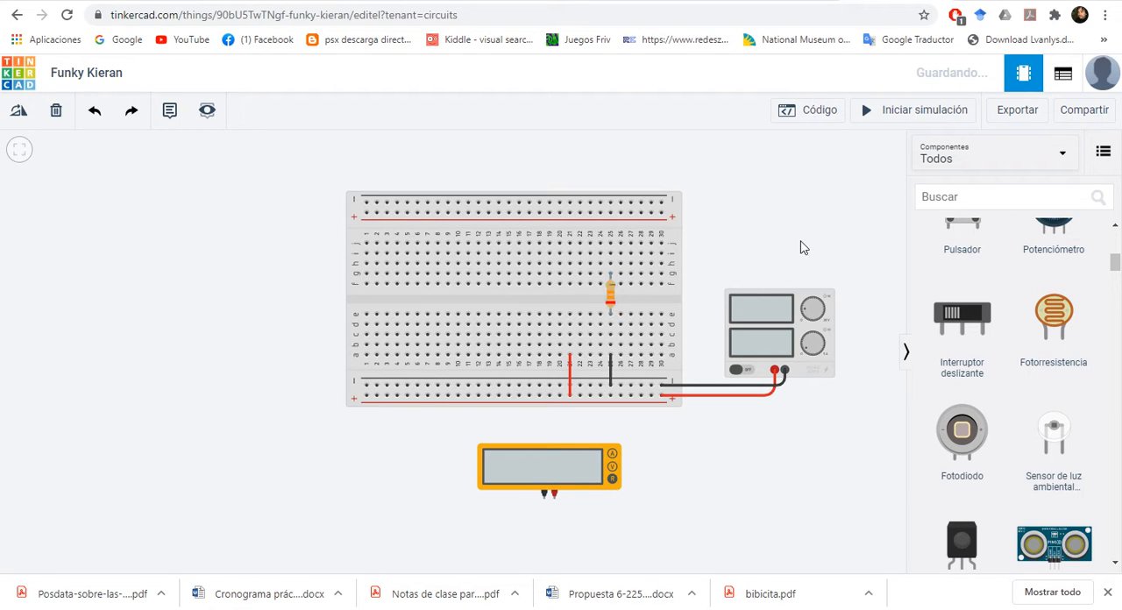
Step: Move the multimeter to just above the power supply and set its mode to Voltaje
{"action": "left_click", "coordinate": [550, 467]}
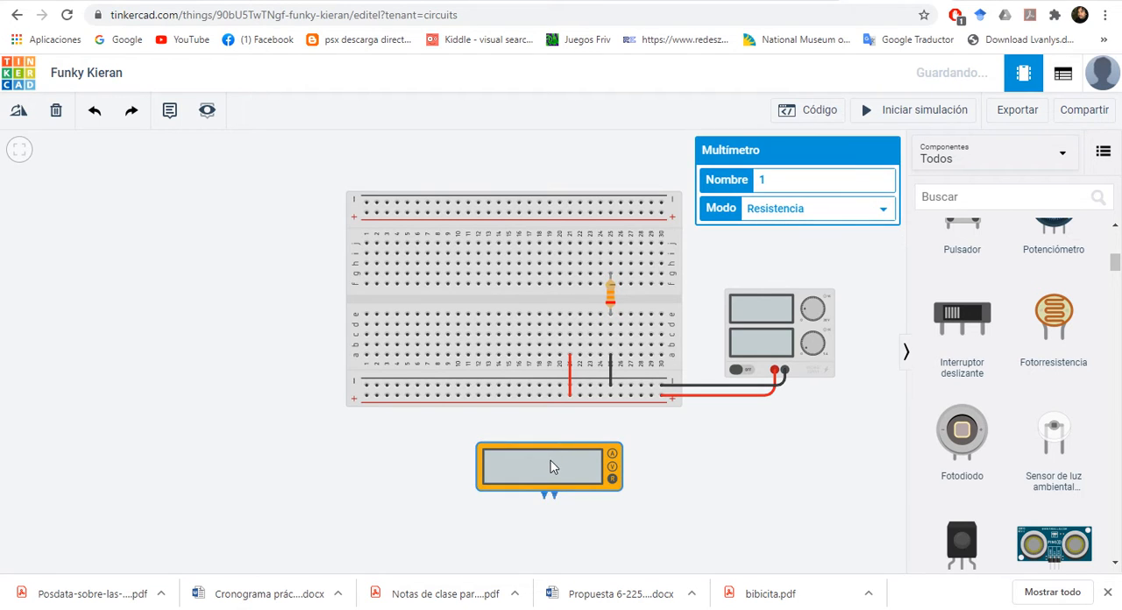
{"action": "left_click_drag", "start_coordinate": [551, 467], "coordinate": [776, 253]}
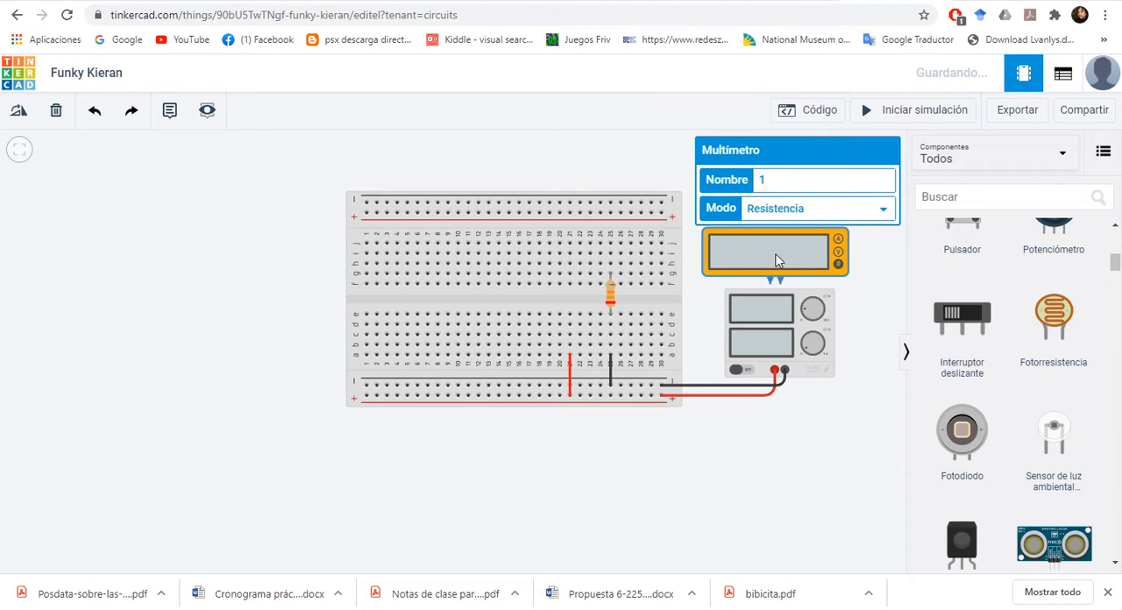
{"action": "left_click", "coordinate": [885, 210]}
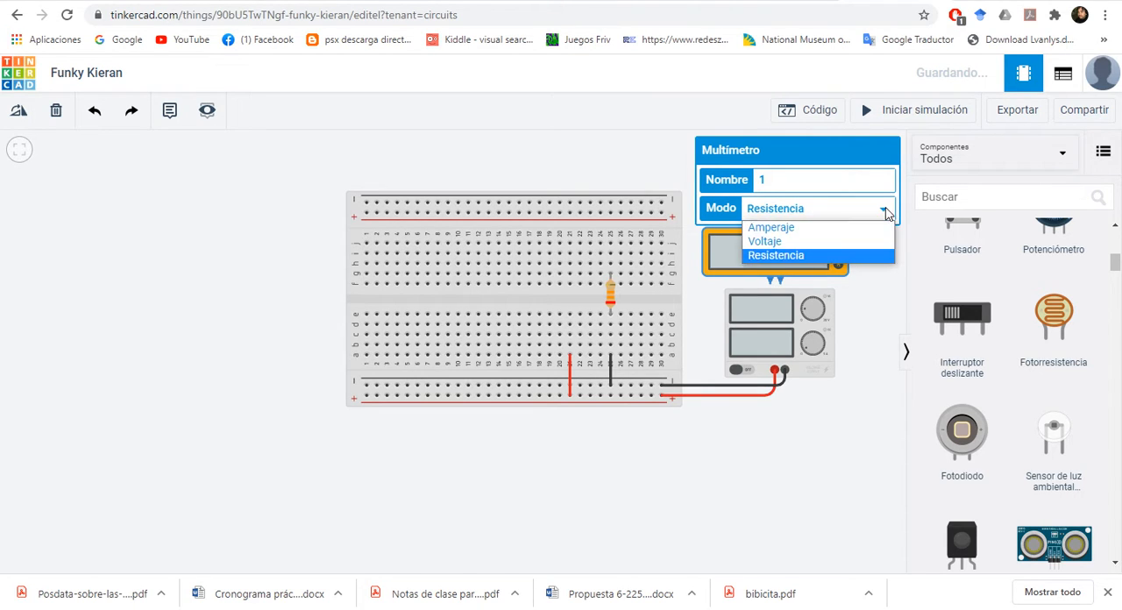
{"action": "left_click", "coordinate": [837, 241]}
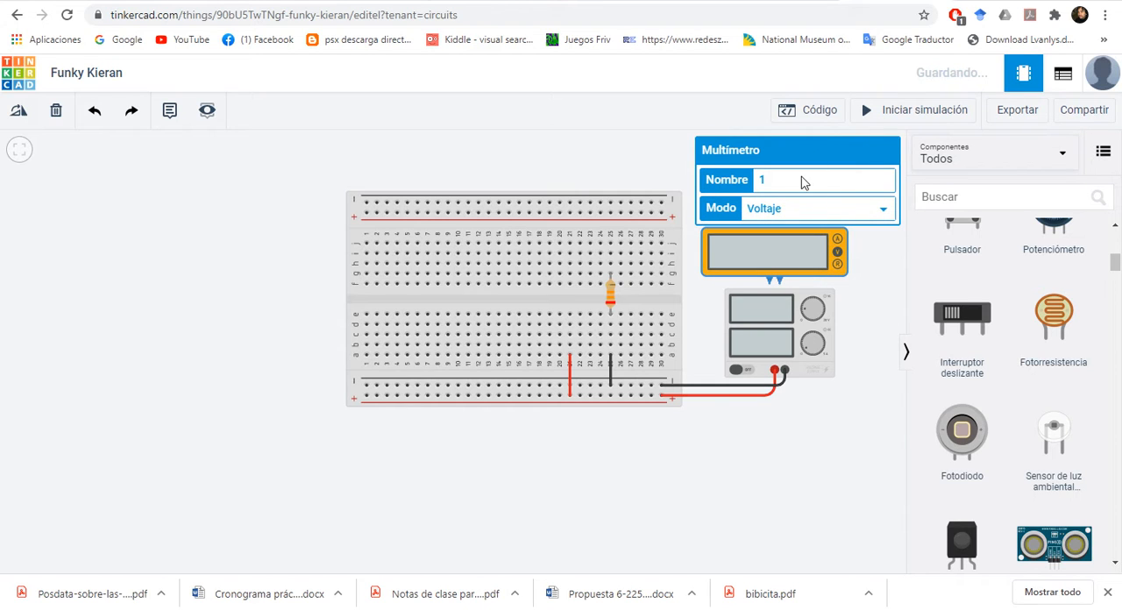
Step: Space the power supply and multimeter farther apart beside the breadboard and straighten the supply's red and black cables
{"action": "left_click_drag", "start_coordinate": [699, 333], "coordinate": [554, 386]}
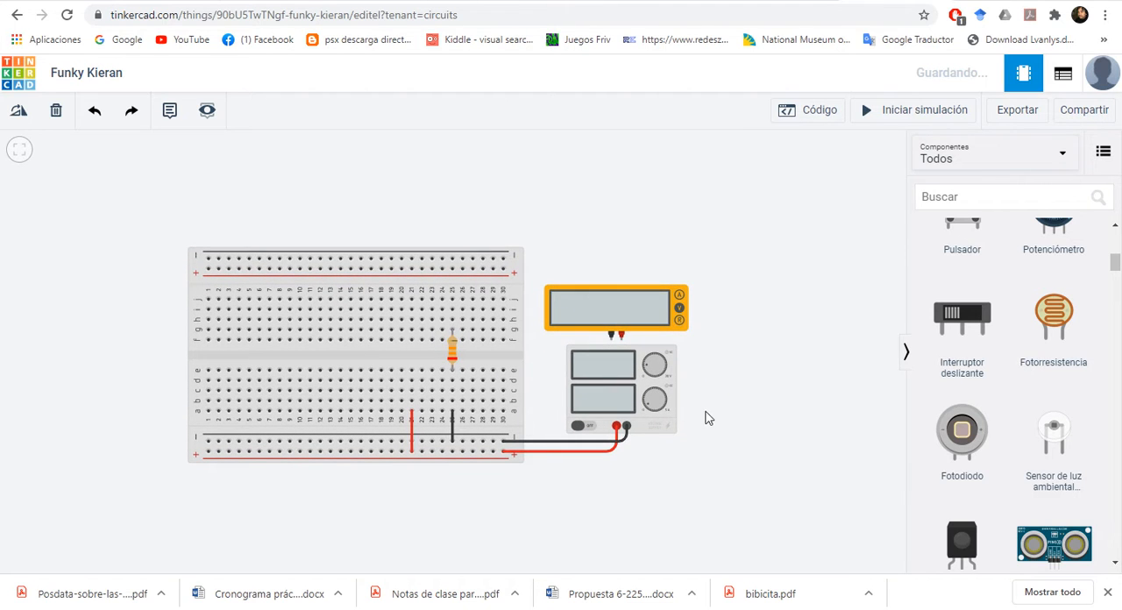
{"action": "left_click", "coordinate": [678, 424]}
{"action": "left_click_drag", "start_coordinate": [675, 427], "coordinate": [806, 428]}
{"action": "left_click_drag", "start_coordinate": [622, 453], "coordinate": [767, 452]}
{"action": "left_click", "coordinate": [682, 444]}
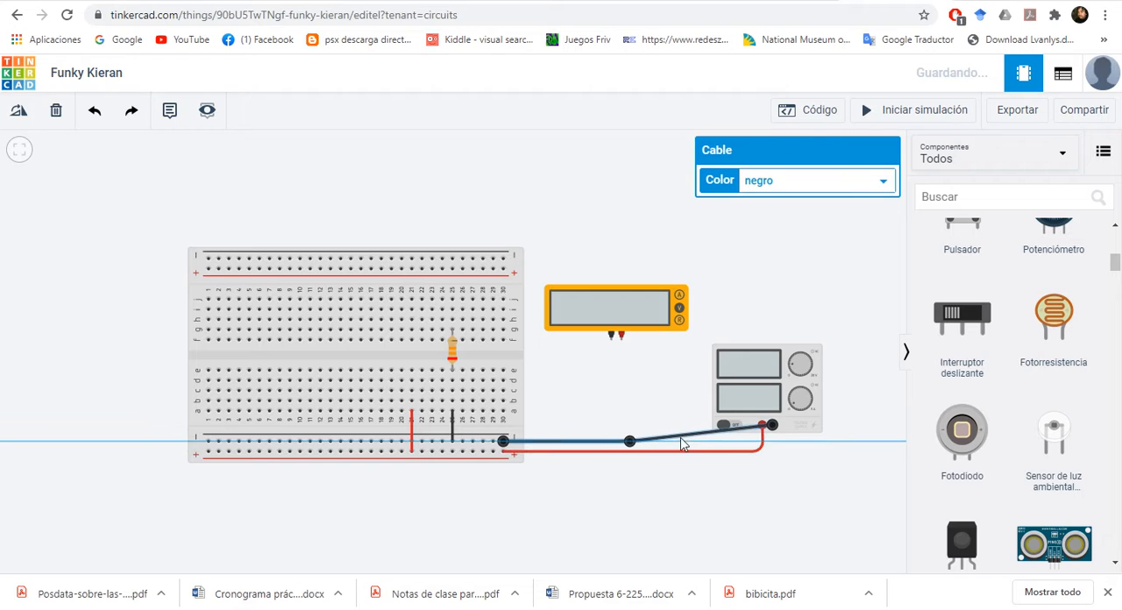
{"action": "left_click_drag", "start_coordinate": [683, 444], "coordinate": [762, 456]}
{"action": "left_click", "coordinate": [763, 454]}
{"action": "left_click", "coordinate": [815, 479]}
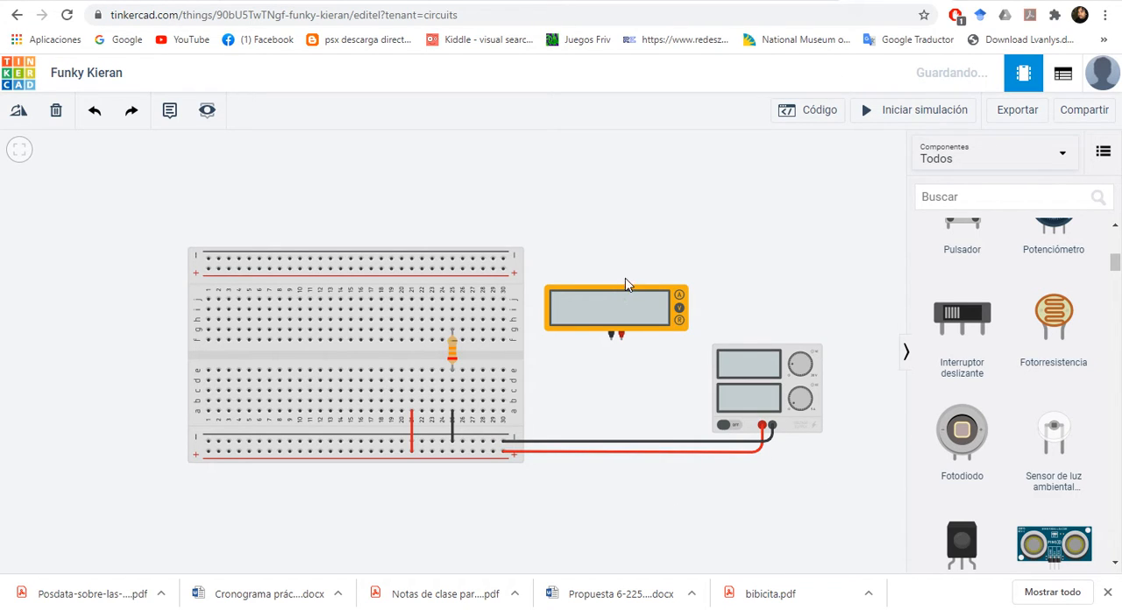
{"action": "left_click_drag", "start_coordinate": [626, 284], "coordinate": [635, 273]}
{"action": "left_click", "coordinate": [611, 376]}
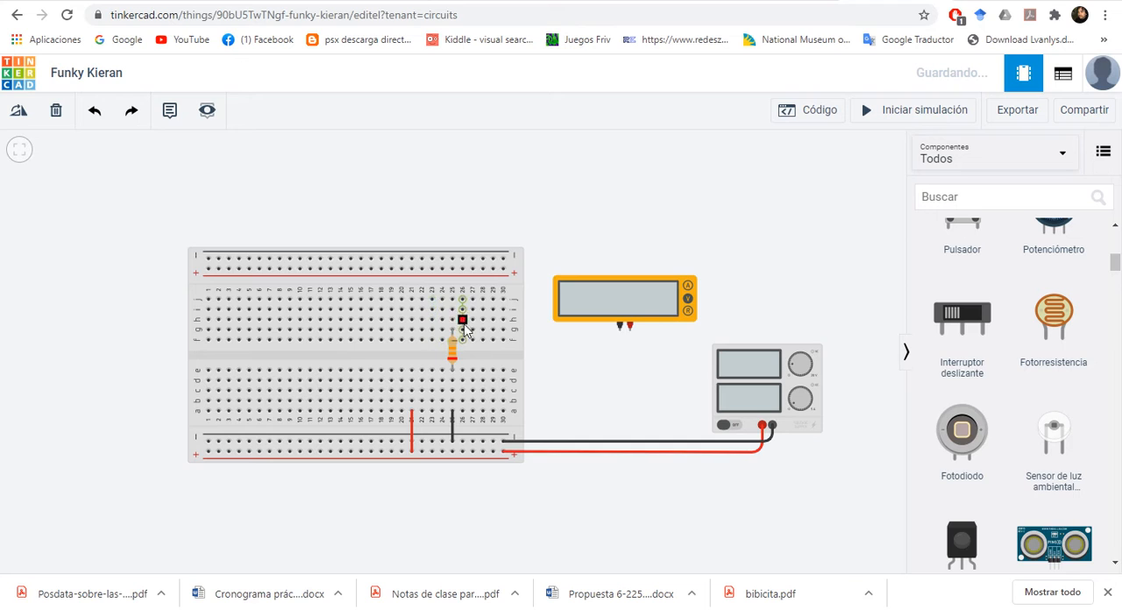
Step: Delete the black jumper at column 25 and the red jumper at column 21
{"action": "left_click", "coordinate": [454, 408]}
{"action": "left_click", "coordinate": [455, 438]}
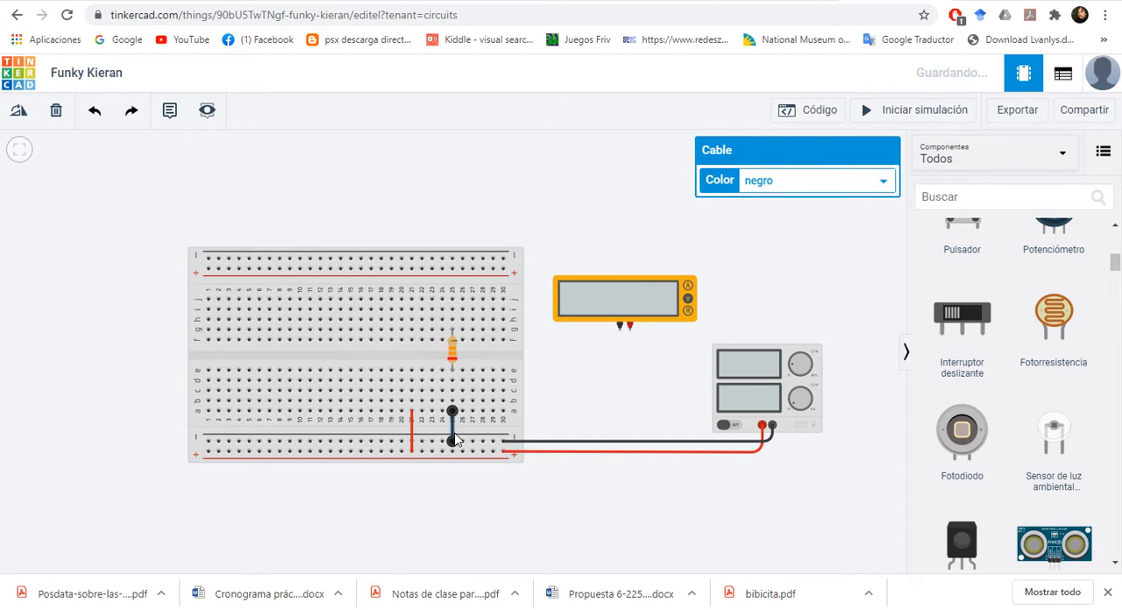
{"action": "key", "text": "Delete"}
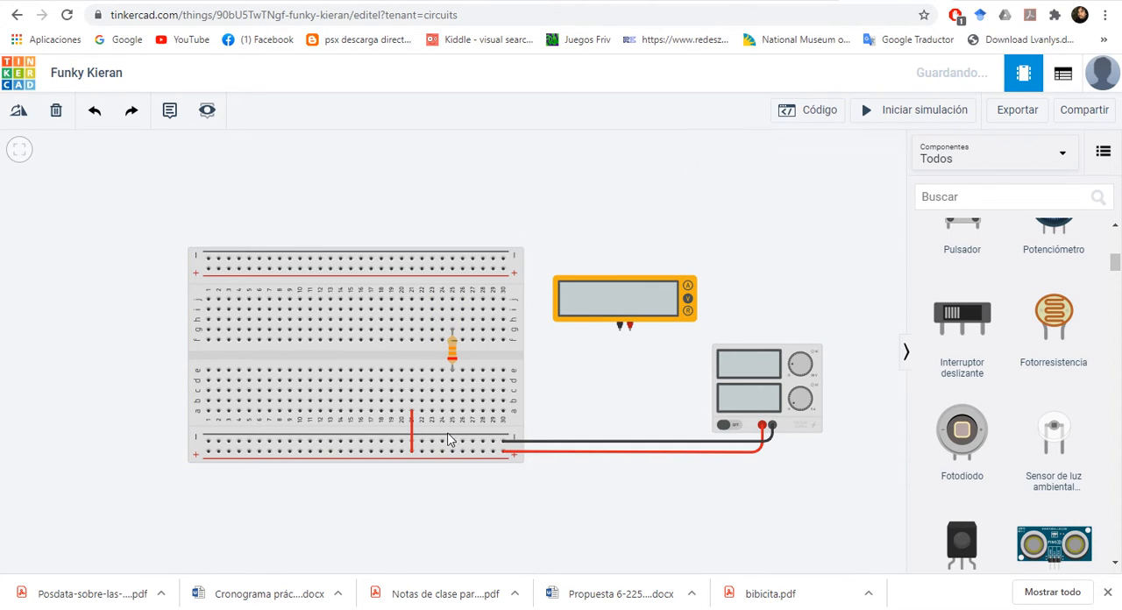
{"action": "left_click", "coordinate": [410, 425]}
{"action": "left_click", "coordinate": [412, 429]}
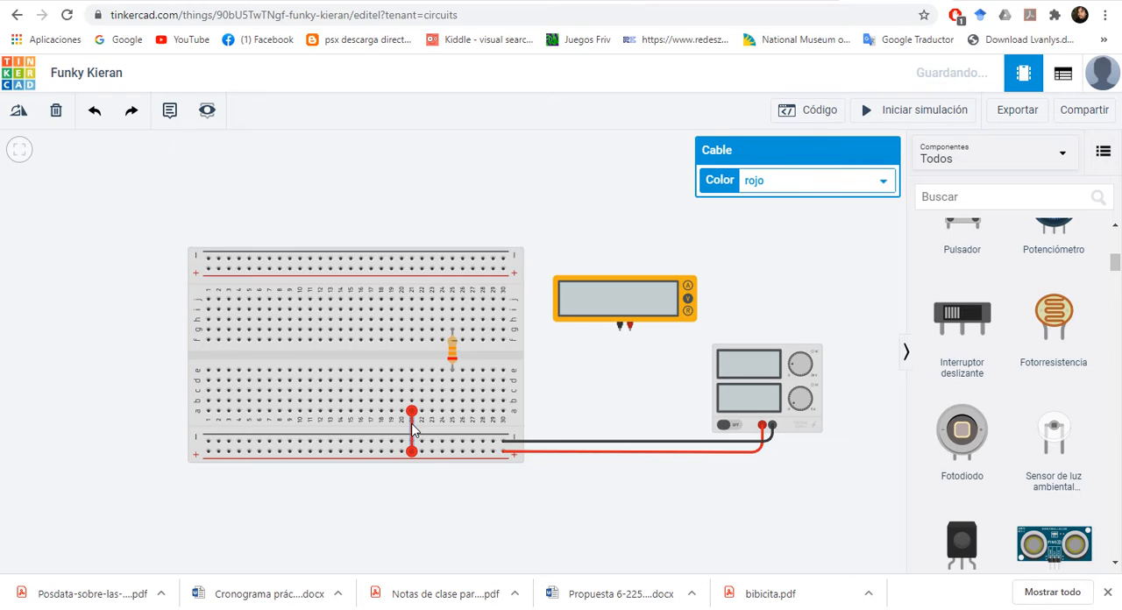
{"action": "key", "text": "Delete"}
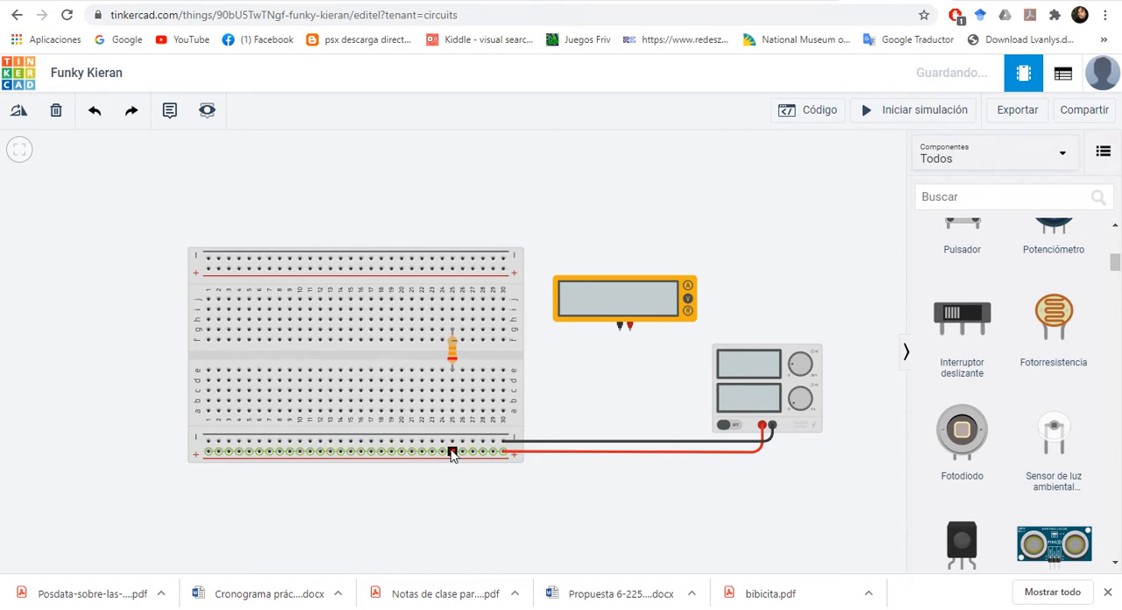
Step: Wire the lower positive rail to hole a25 and set the cable's colour to rojo
{"action": "left_click", "coordinate": [453, 452]}
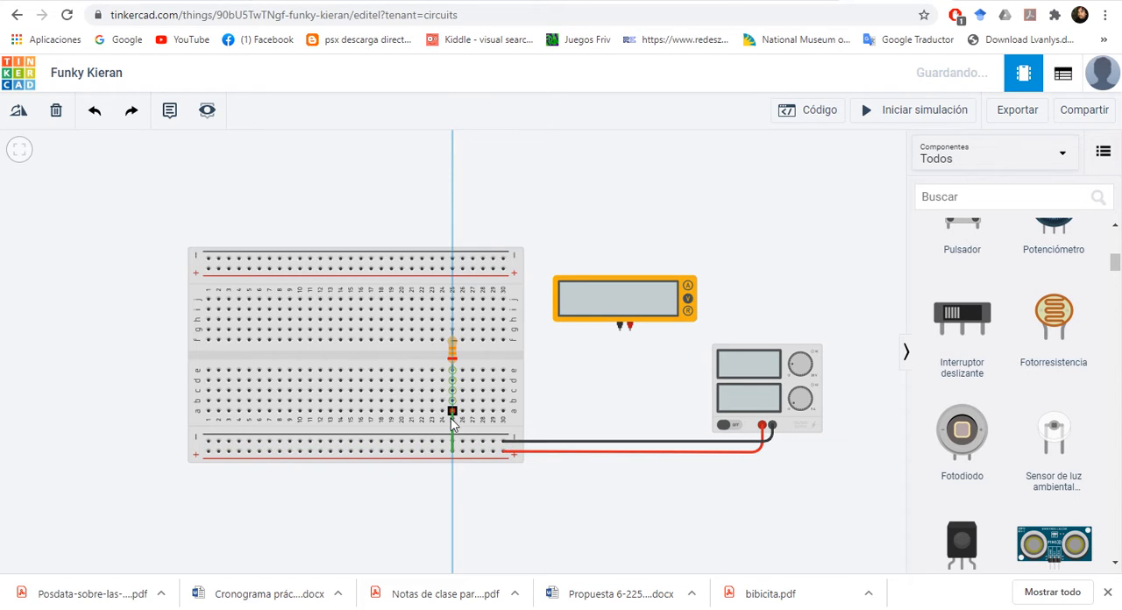
{"action": "left_click", "coordinate": [452, 412]}
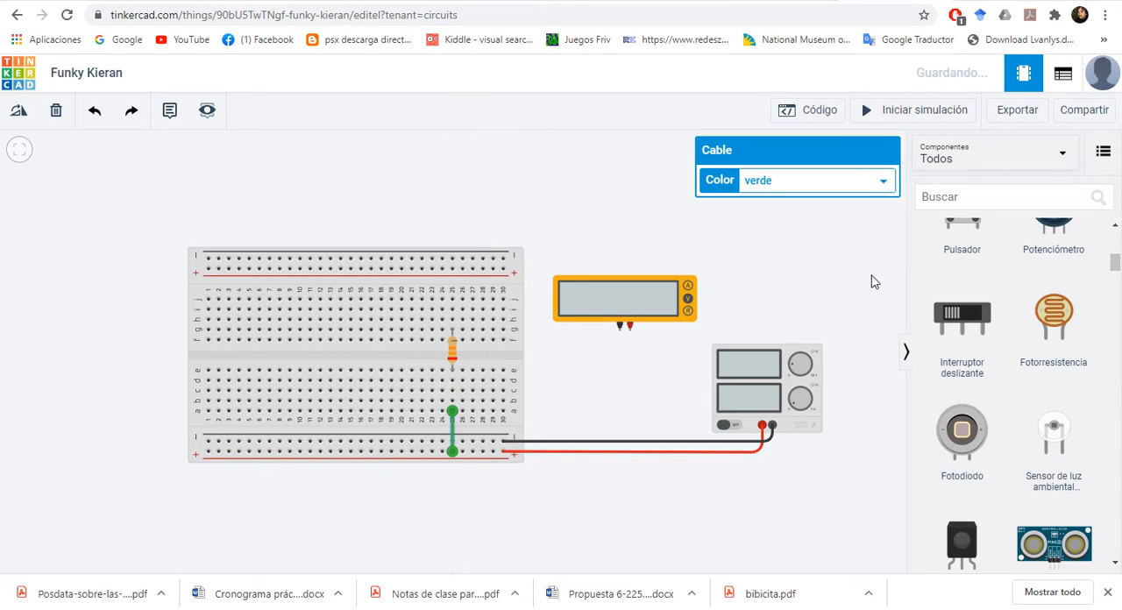
{"action": "left_click", "coordinate": [883, 182]}
{"action": "left_click", "coordinate": [802, 215]}
Step: Wire hole c25 to the multimeter's positive terminal with a right-angle bend and colour the cable rojo
{"action": "left_click", "coordinate": [453, 391]}
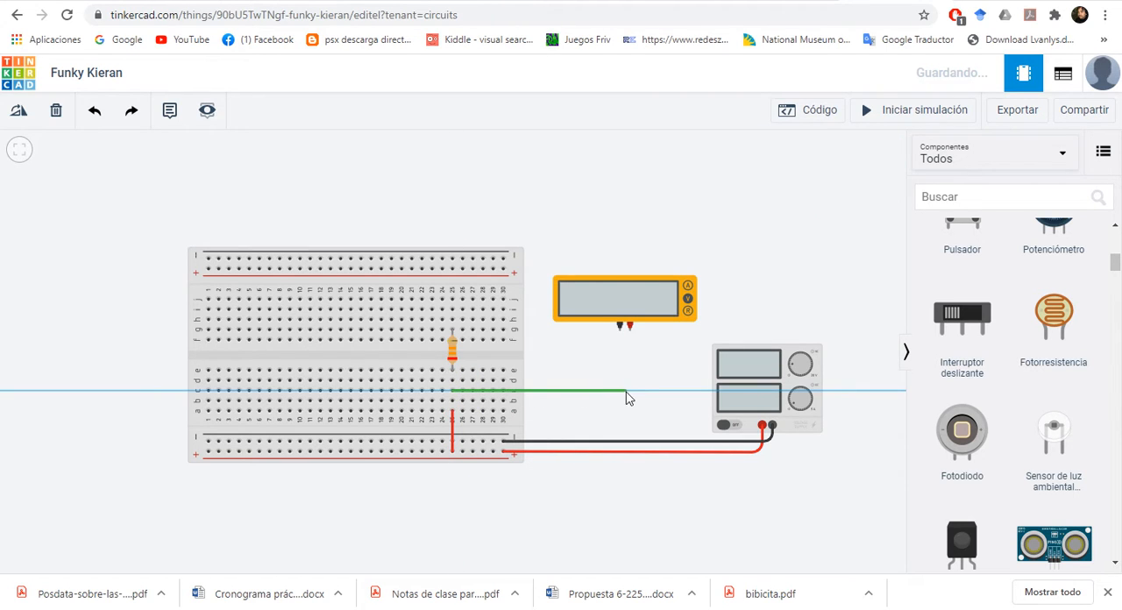
{"action": "left_click", "coordinate": [632, 392]}
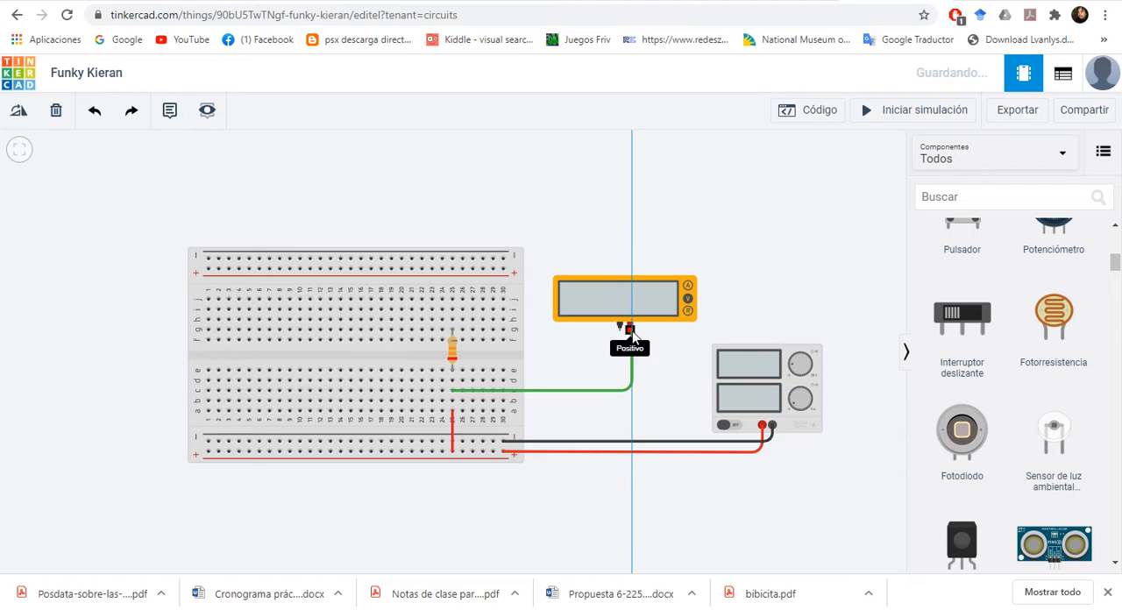
{"action": "left_click", "coordinate": [630, 330]}
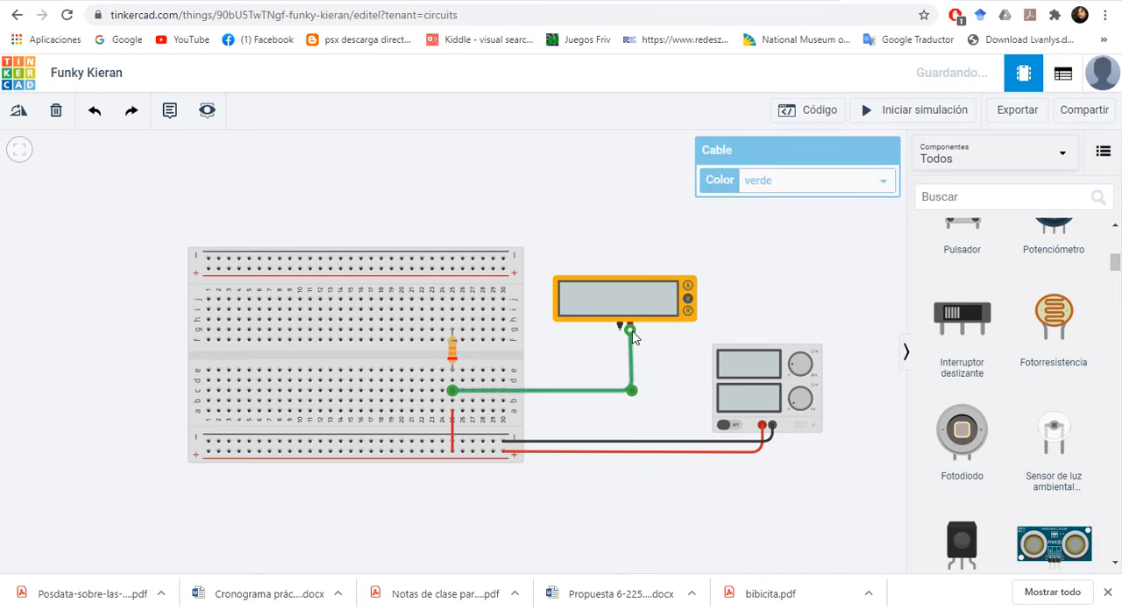
{"action": "left_click", "coordinate": [882, 183]}
{"action": "left_click", "coordinate": [755, 214]}
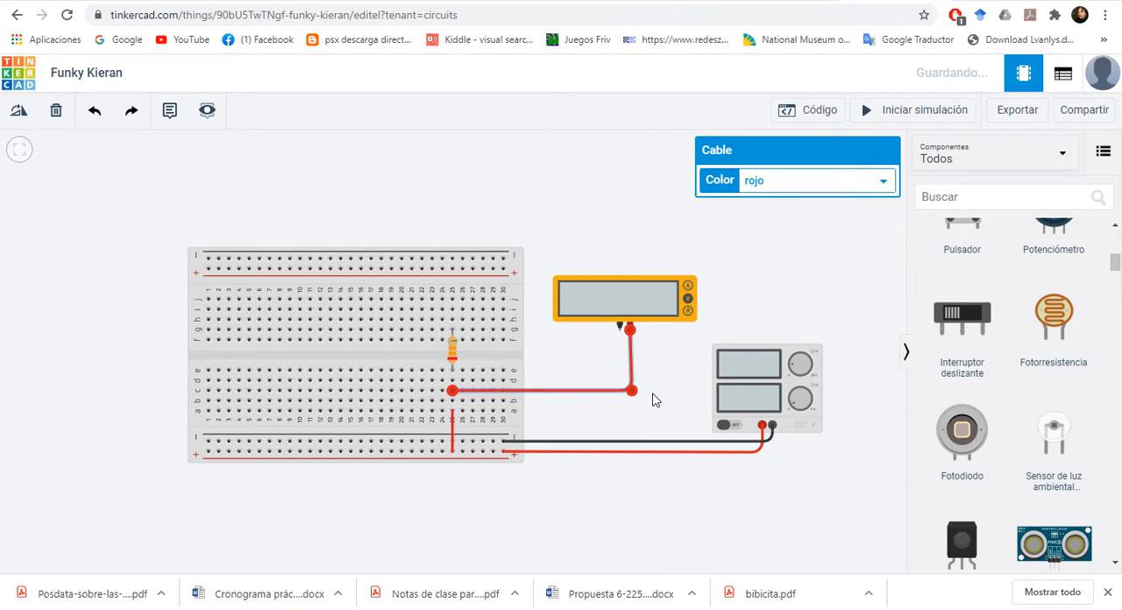
{"action": "left_click_drag", "start_coordinate": [636, 399], "coordinate": [631, 395]}
{"action": "left_click", "coordinate": [642, 408]}
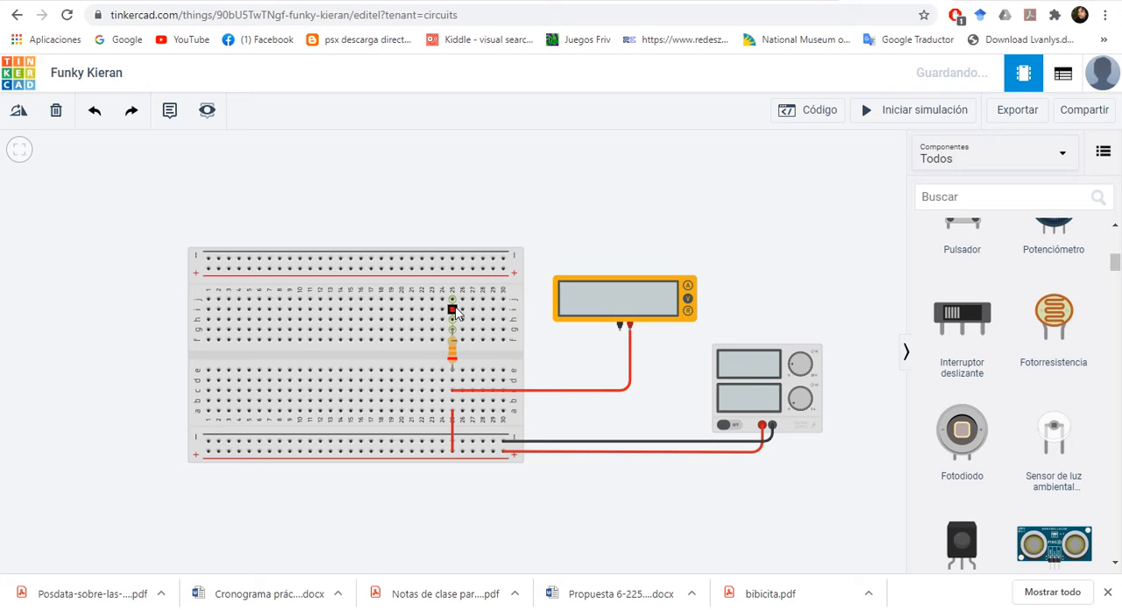
Step: Raise the multimeter slightly and wire hole h25 to its negative terminal with a cable coloured negro
{"action": "left_click_drag", "start_coordinate": [609, 300], "coordinate": [609, 263]}
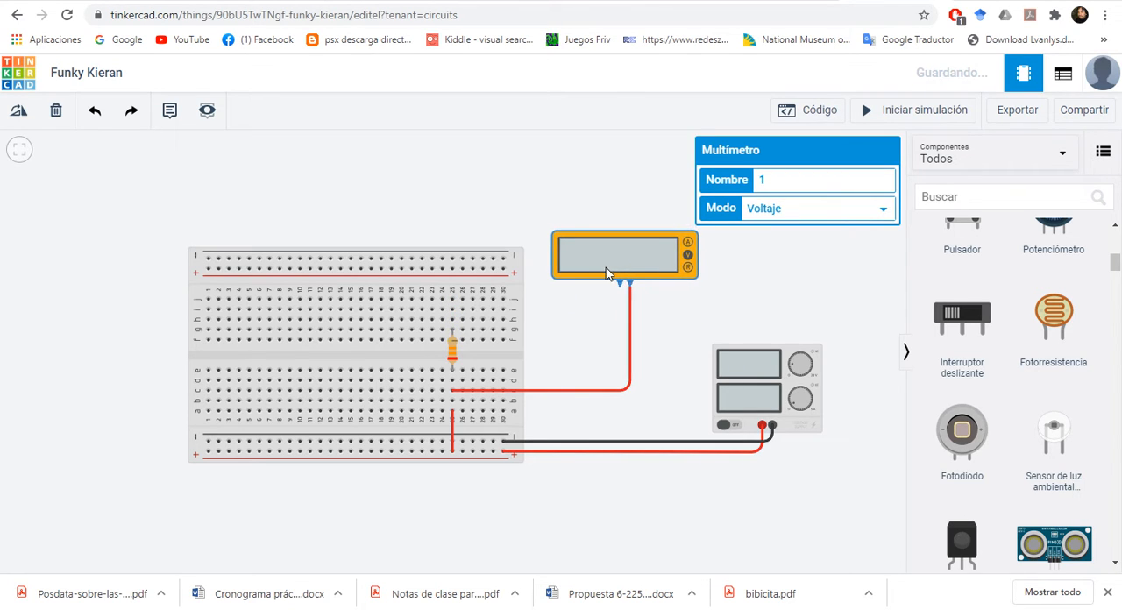
{"action": "left_click", "coordinate": [451, 319]}
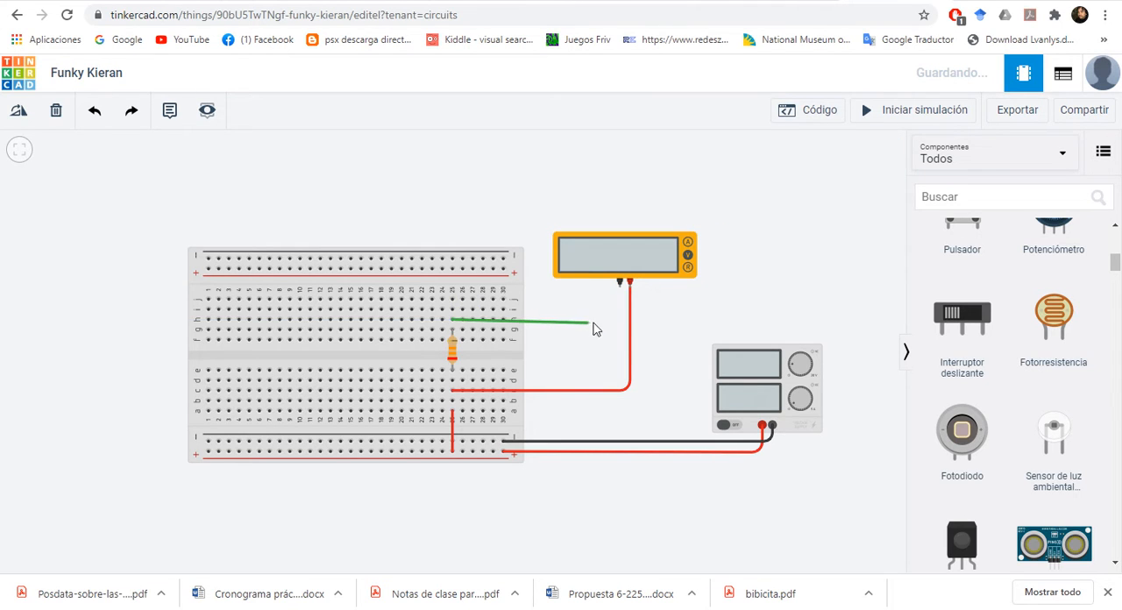
{"action": "left_click", "coordinate": [620, 318]}
{"action": "left_click", "coordinate": [620, 283]}
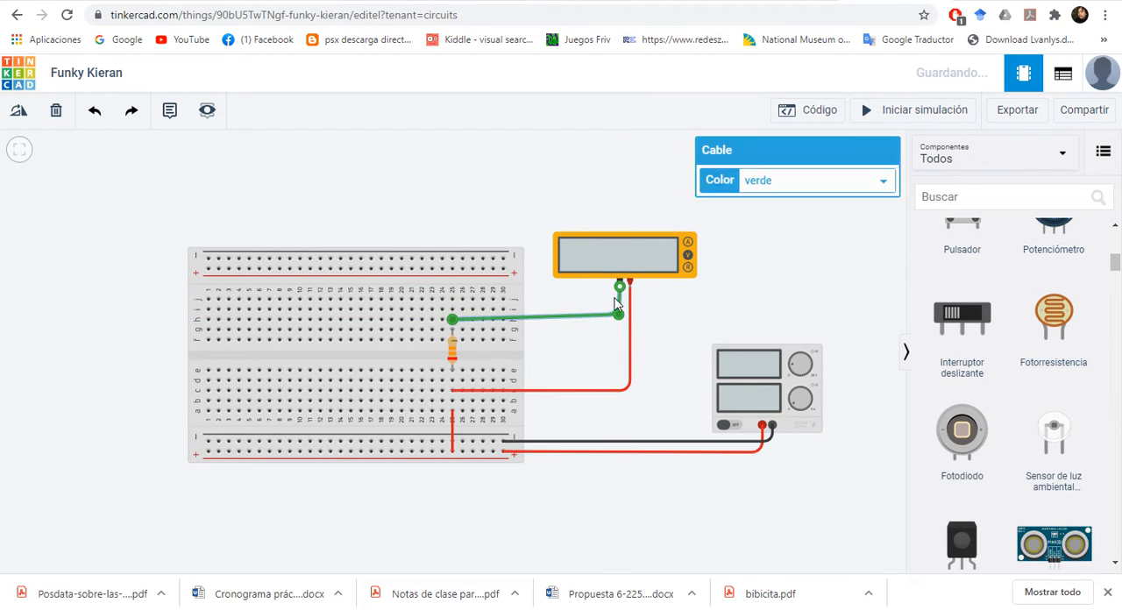
{"action": "left_click", "coordinate": [883, 180]}
{"action": "left_click", "coordinate": [779, 200]}
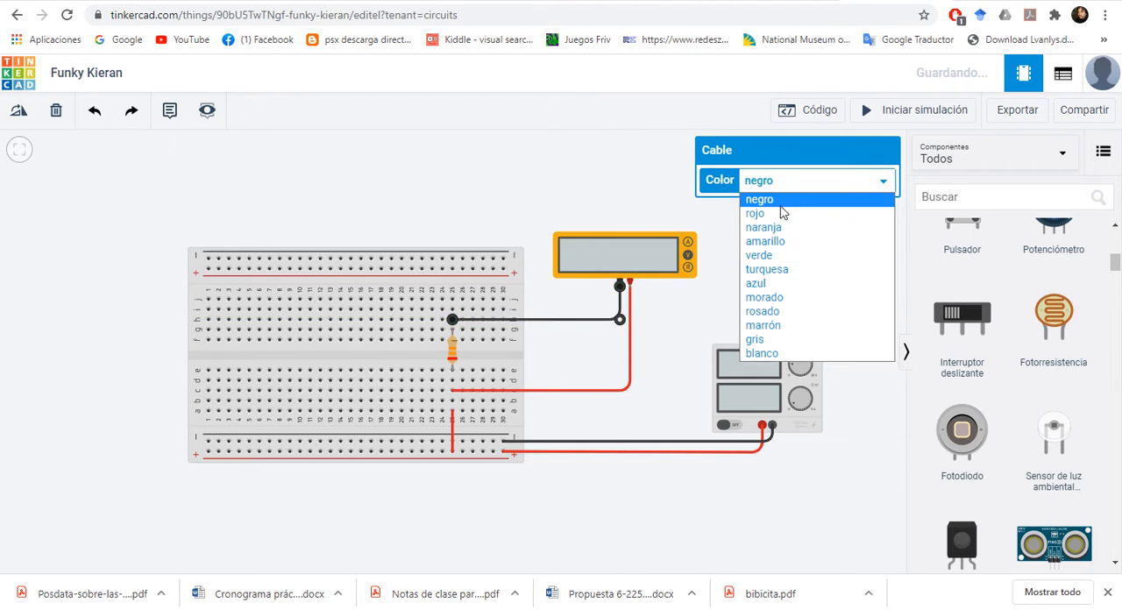
{"action": "left_click", "coordinate": [681, 342]}
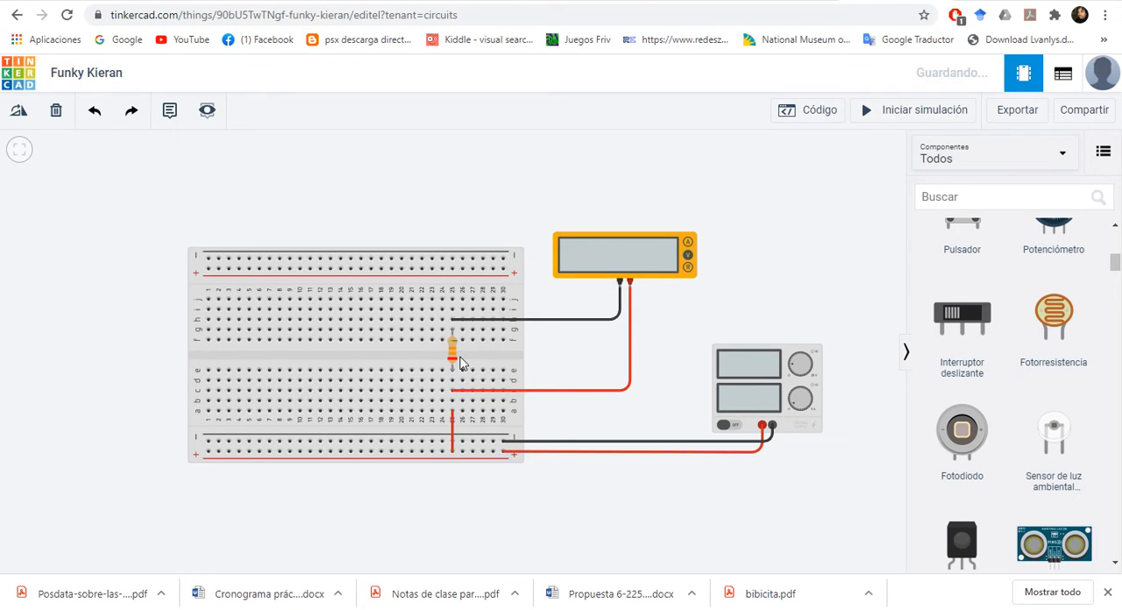
Step: Add a second multimeter above the breadboard and set its mode to Amperaje
{"action": "scroll", "coordinate": [1058, 462], "scroll_direction": "down", "scroll_amount": 5}
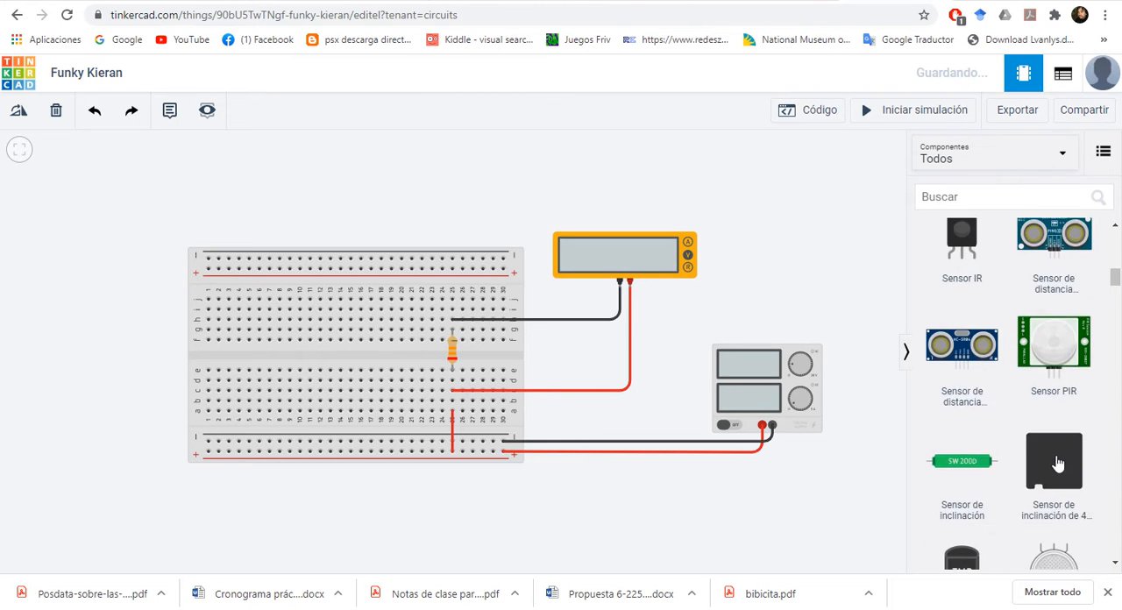
{"action": "scroll", "coordinate": [1058, 462], "scroll_direction": "down", "scroll_amount": 15}
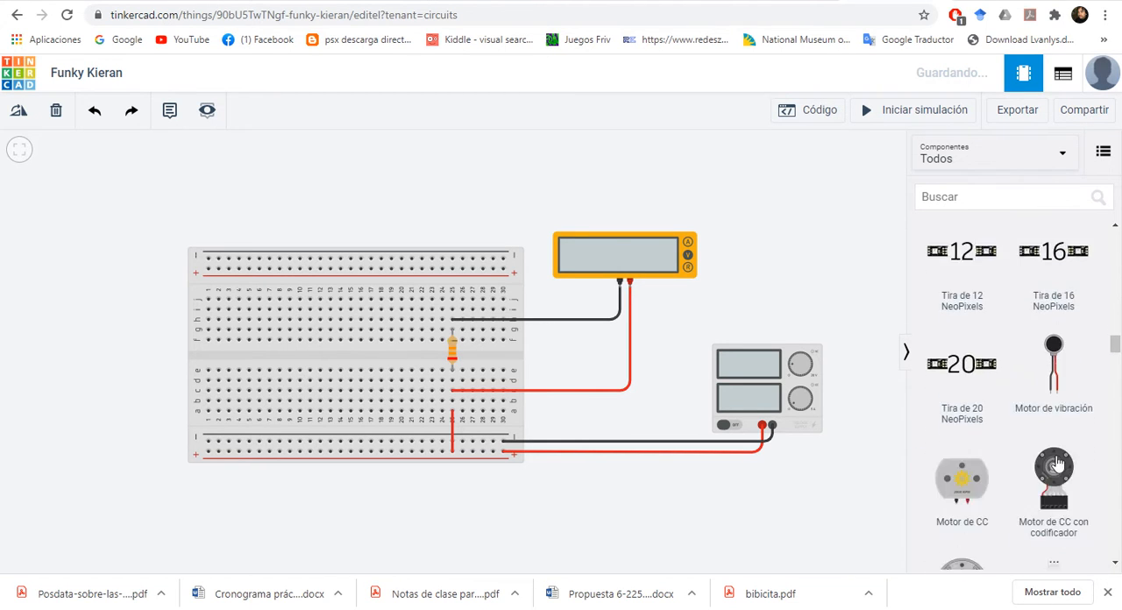
{"action": "scroll", "coordinate": [1058, 464], "scroll_direction": "down", "scroll_amount": 15}
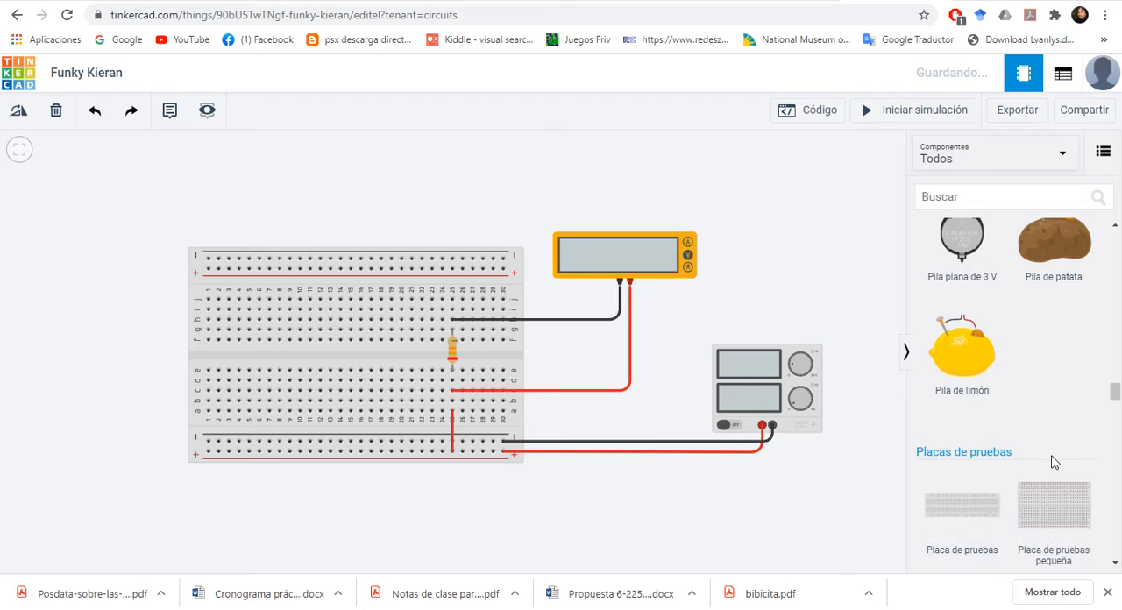
{"action": "scroll", "coordinate": [1055, 462], "scroll_direction": "down", "scroll_amount": 4}
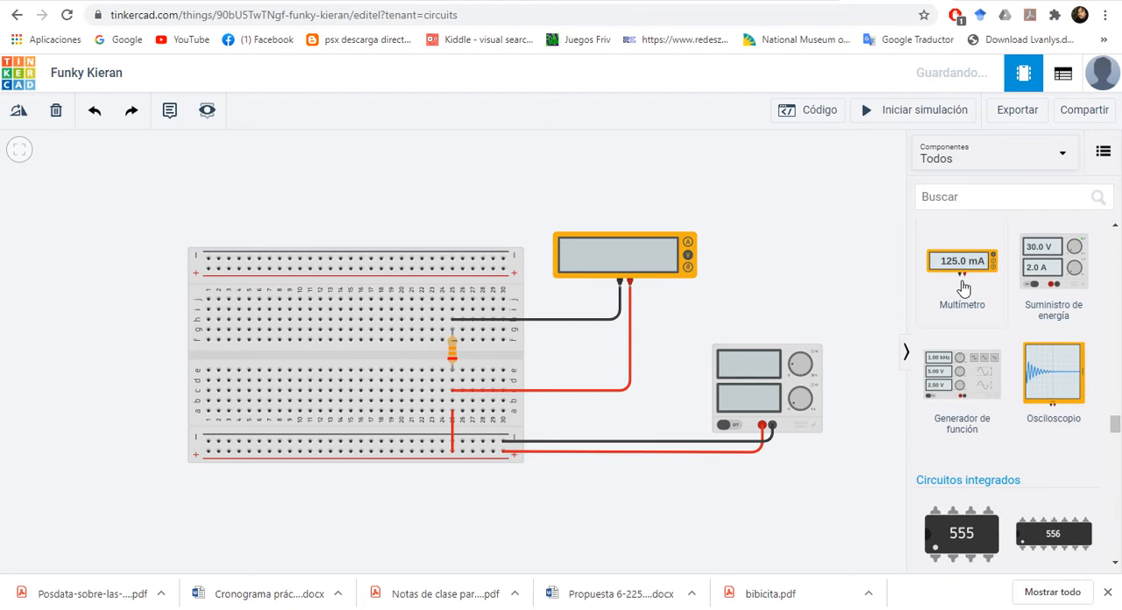
{"action": "left_click_drag", "start_coordinate": [962, 288], "coordinate": [440, 188]}
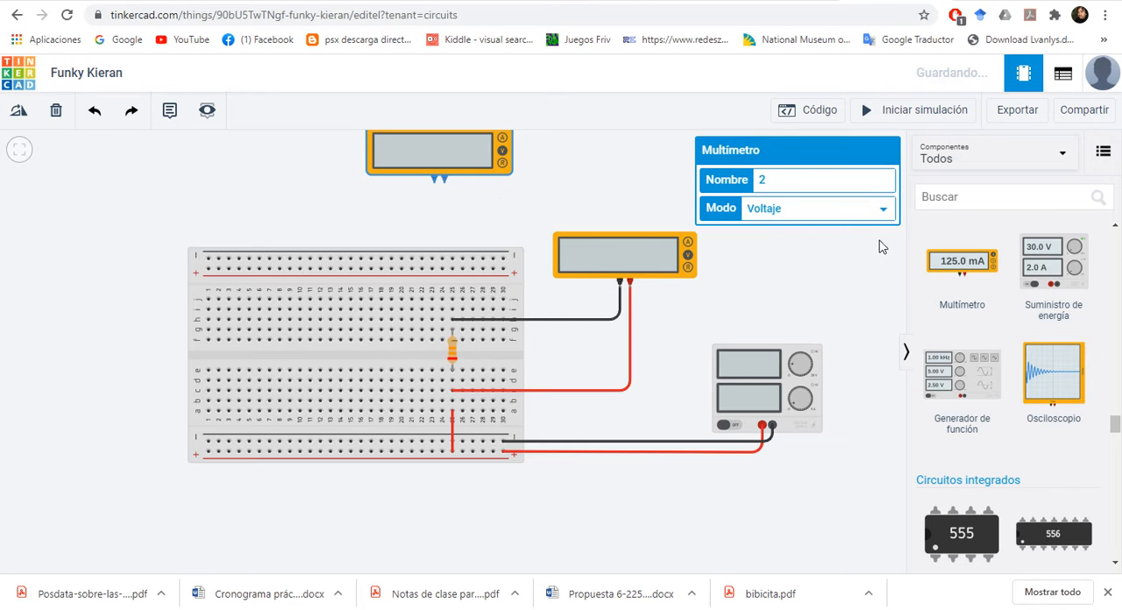
{"action": "left_click", "coordinate": [883, 212]}
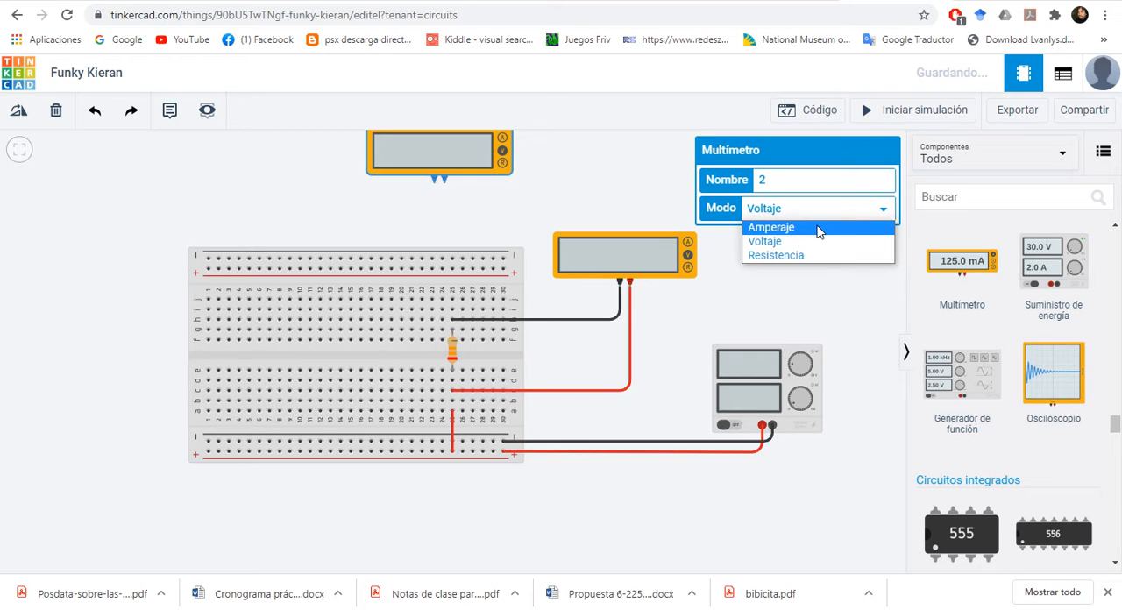
{"action": "left_click", "coordinate": [816, 228]}
{"action": "left_click", "coordinate": [759, 264]}
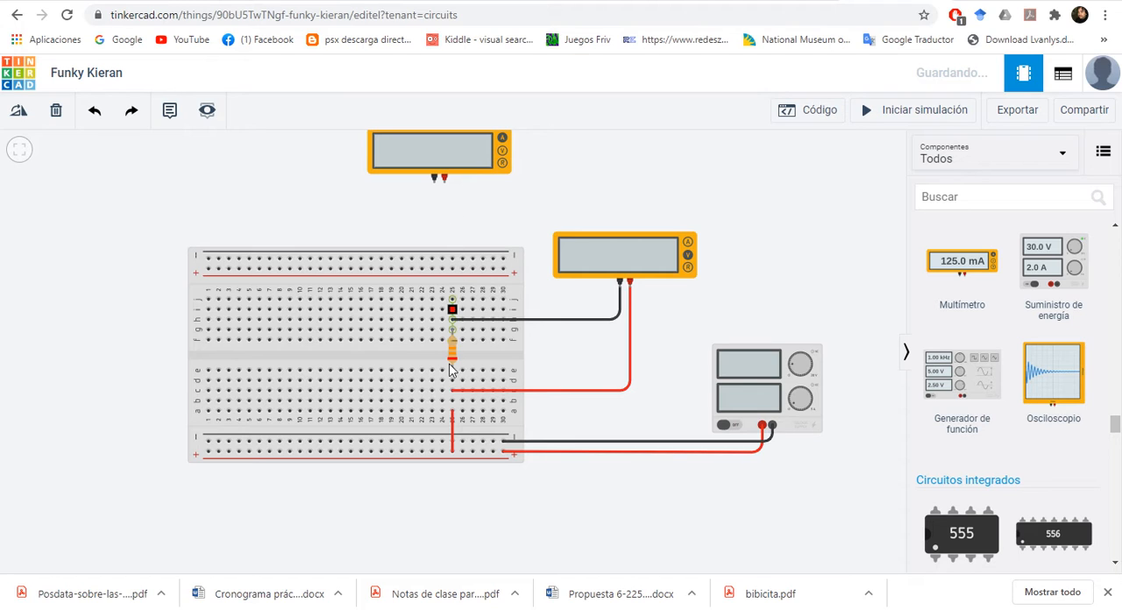
Step: Wire hole i25 to the second multimeter's positive terminal, shift the multimeter to straighten the cable, and colour it rojo
{"action": "left_click_drag", "start_coordinate": [454, 362], "coordinate": [452, 309]}
{"action": "left_click", "coordinate": [453, 308]}
{"action": "left_click", "coordinate": [445, 181]}
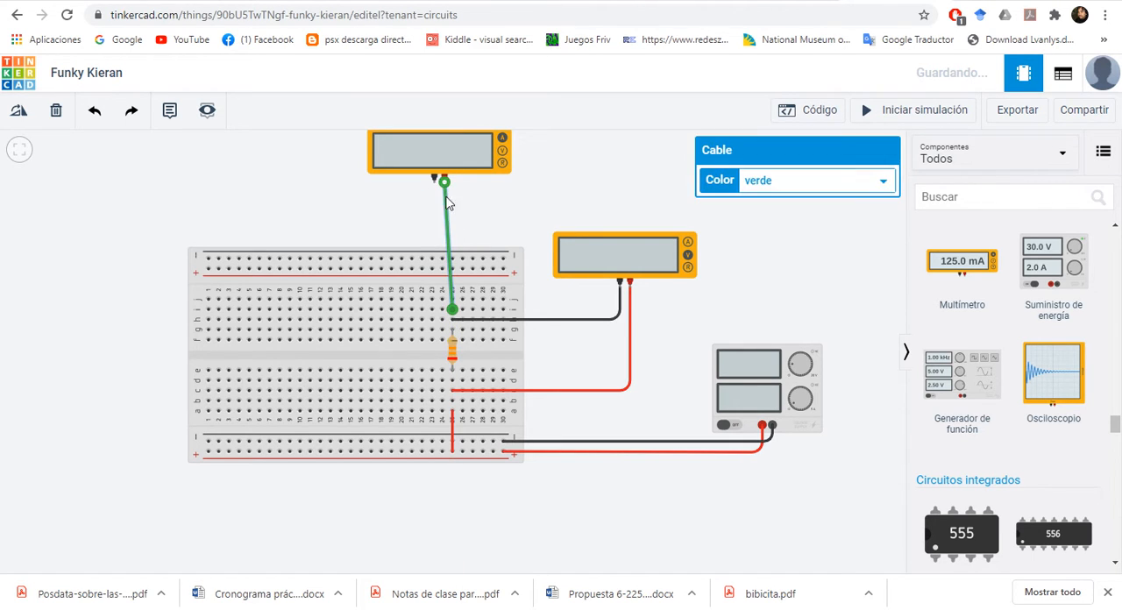
{"action": "left_click_drag", "start_coordinate": [477, 154], "coordinate": [483, 148]}
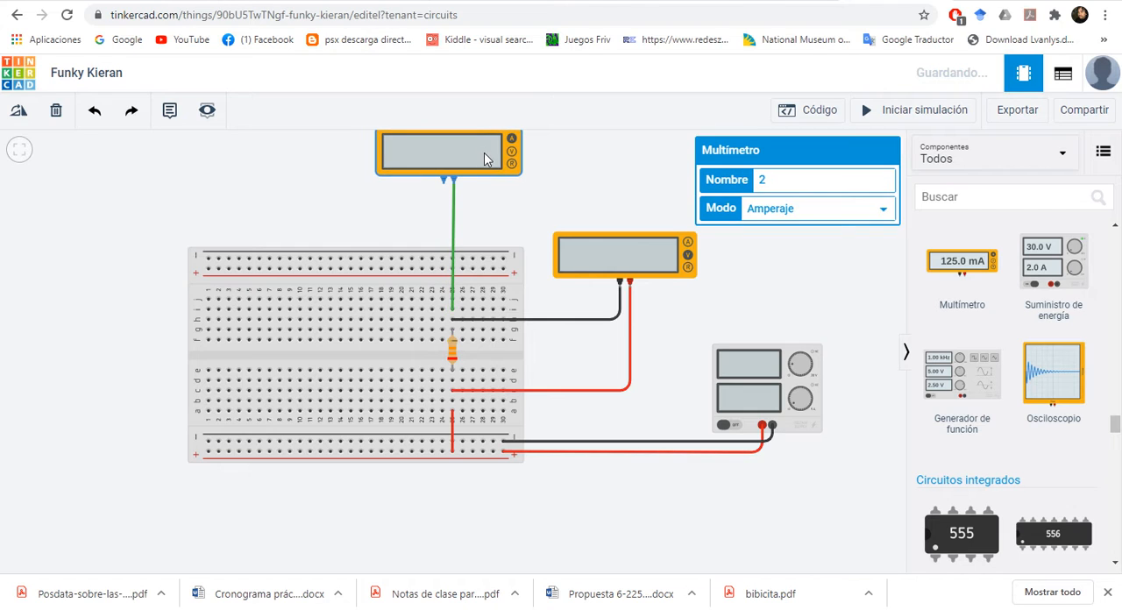
{"action": "left_click", "coordinate": [453, 216]}
{"action": "left_click", "coordinate": [882, 181]}
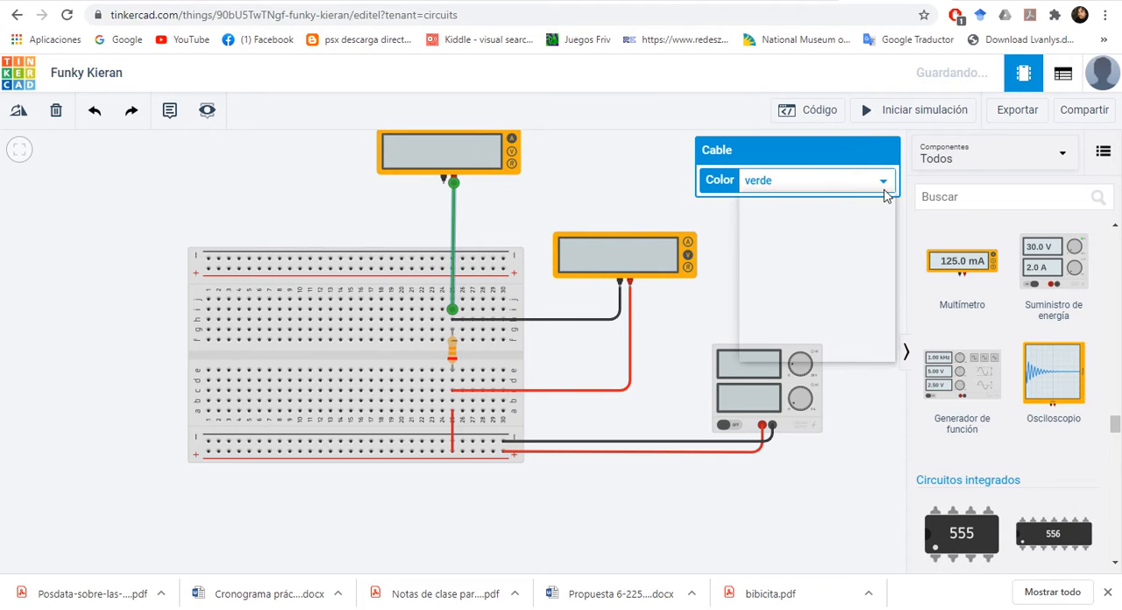
{"action": "left_click", "coordinate": [814, 213]}
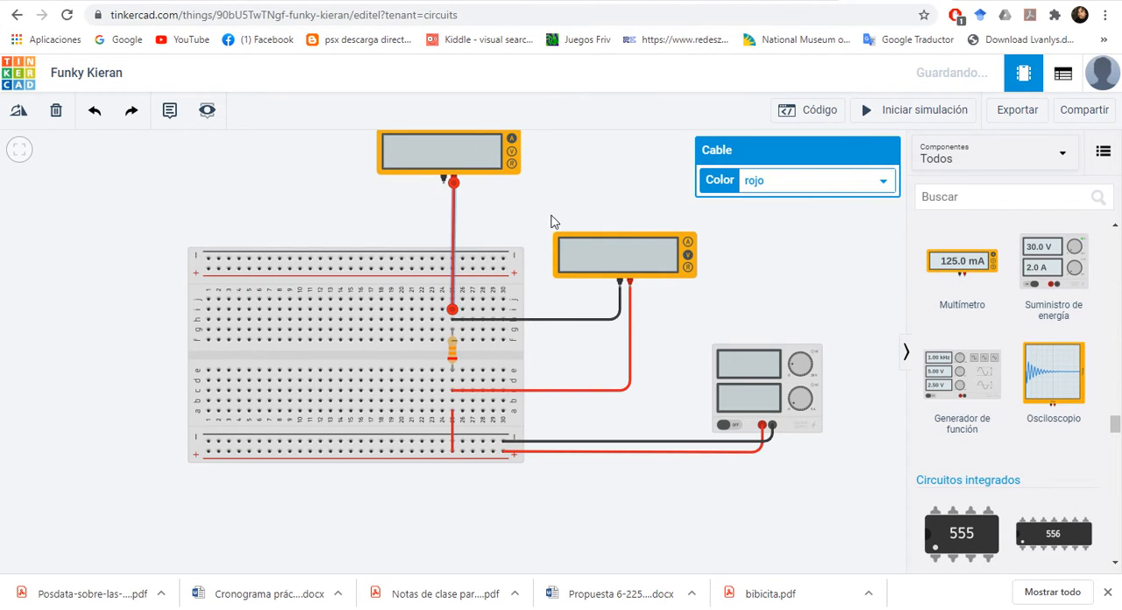
Step: Wire the second multimeter's negative terminal to hole j20 with two right-angle bends and colour the cable negro
{"action": "left_click", "coordinate": [439, 192]}
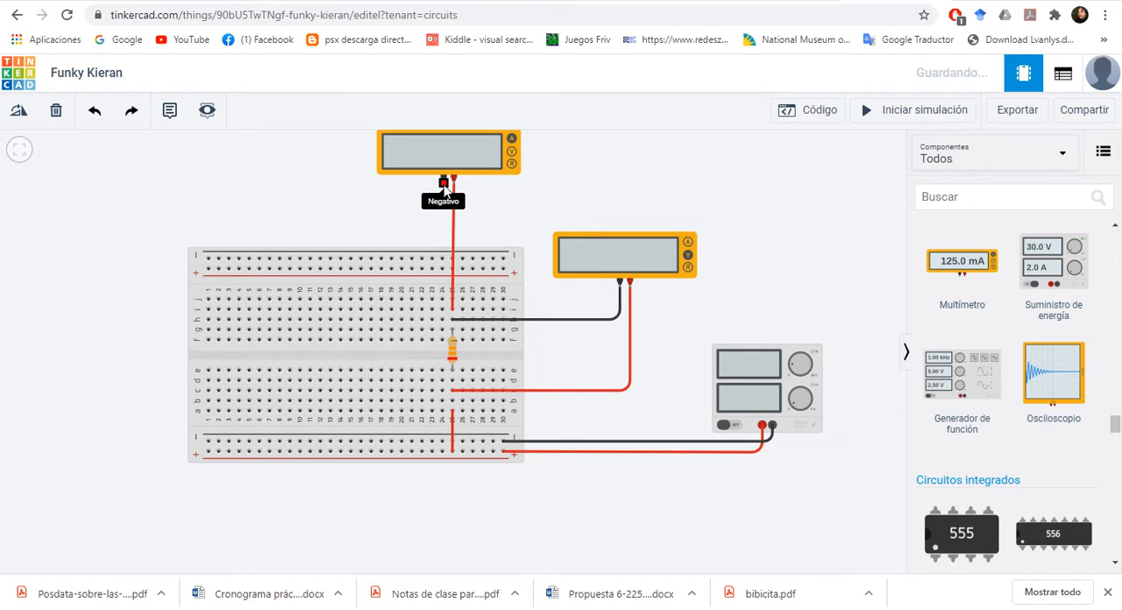
{"action": "left_click", "coordinate": [442, 200]}
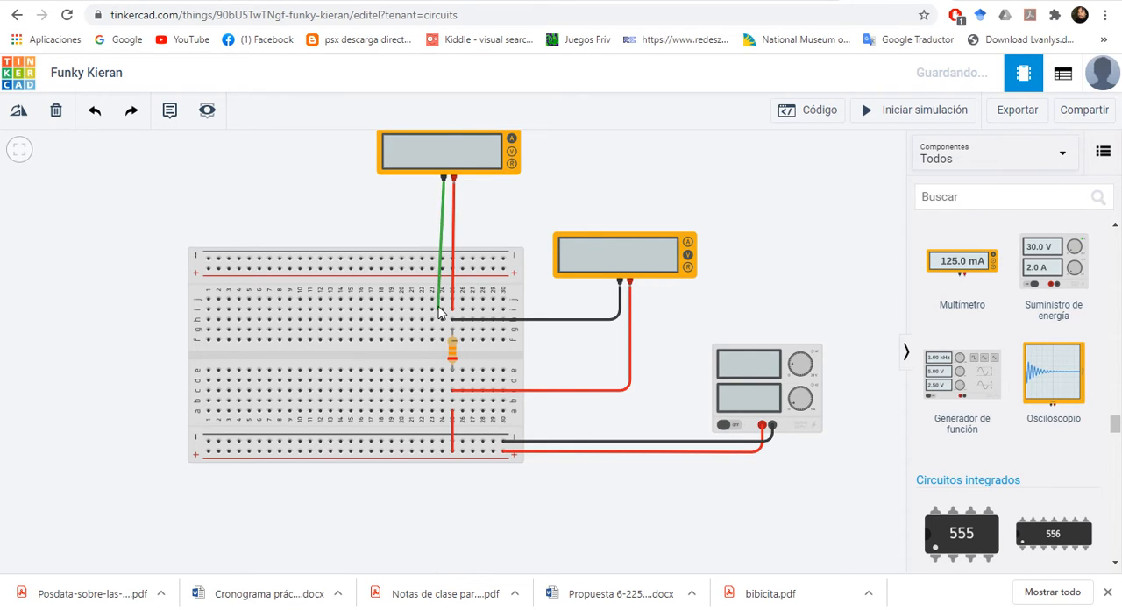
{"action": "left_click", "coordinate": [433, 285]}
{"action": "left_click_drag", "start_coordinate": [436, 260], "coordinate": [402, 300]}
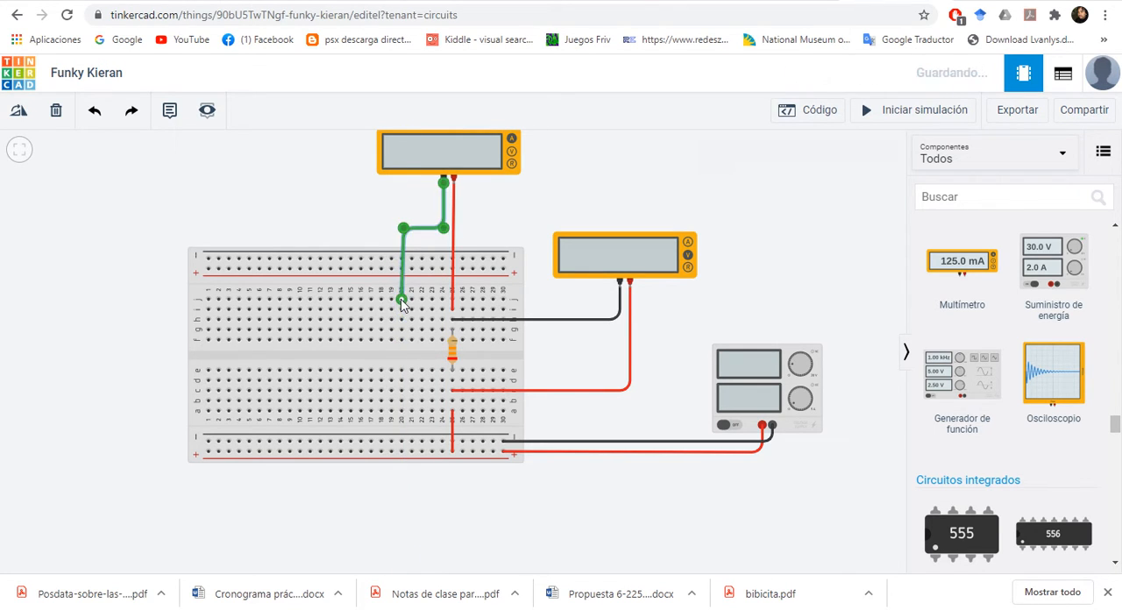
{"action": "left_click_drag", "start_coordinate": [409, 234], "coordinate": [406, 232]}
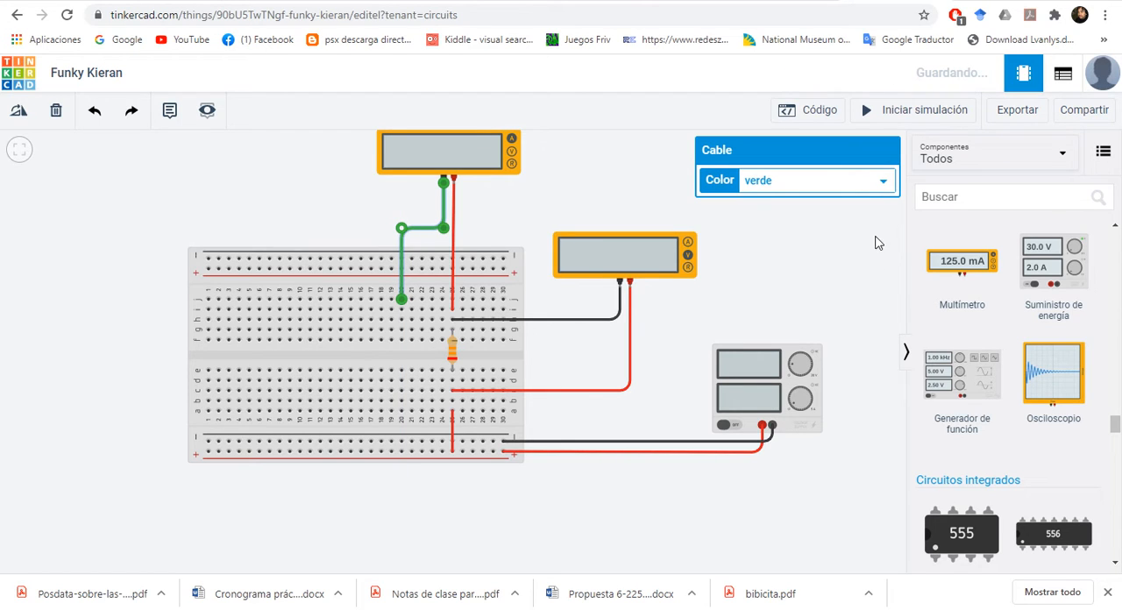
{"action": "left_click", "coordinate": [879, 182]}
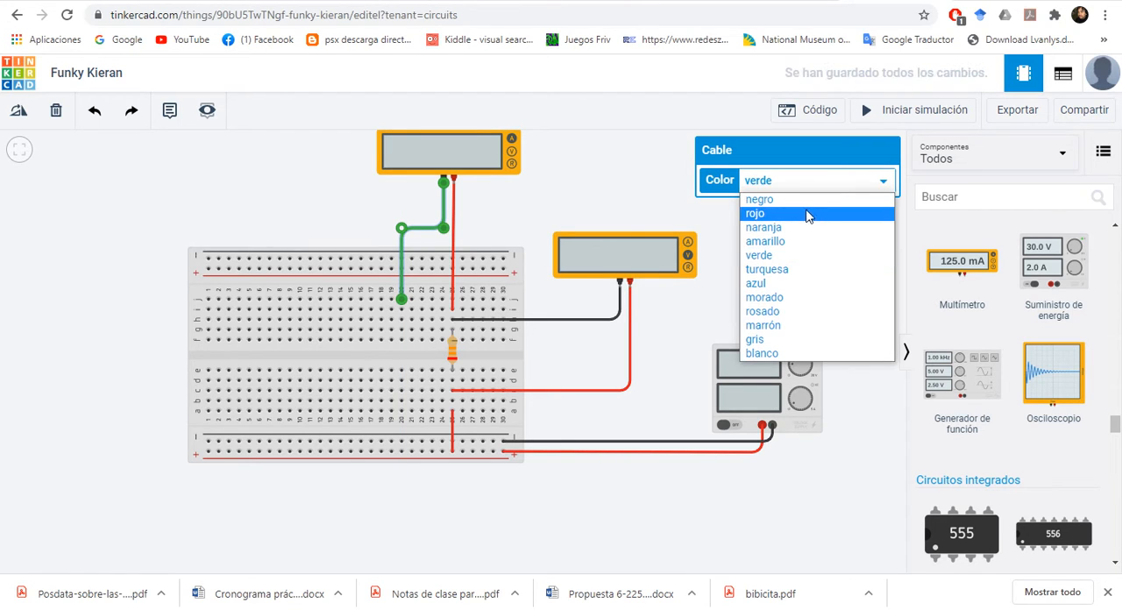
{"action": "left_click", "coordinate": [812, 204]}
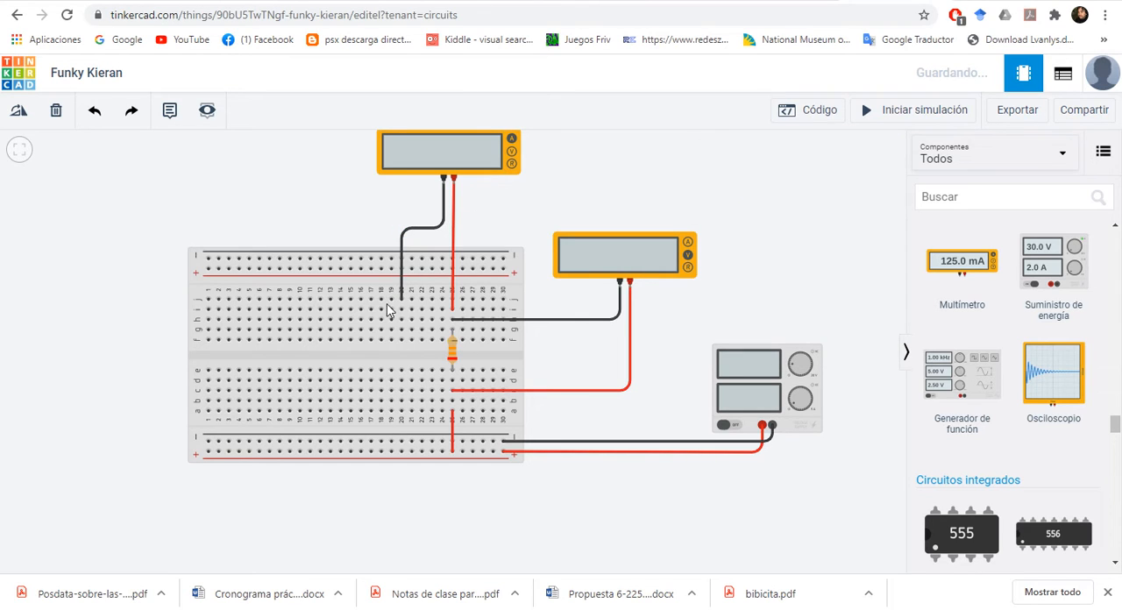
Step: Wire hole f20 to the lower negative rail with a straight vertical cable coloured negro
{"action": "left_click", "coordinate": [402, 341]}
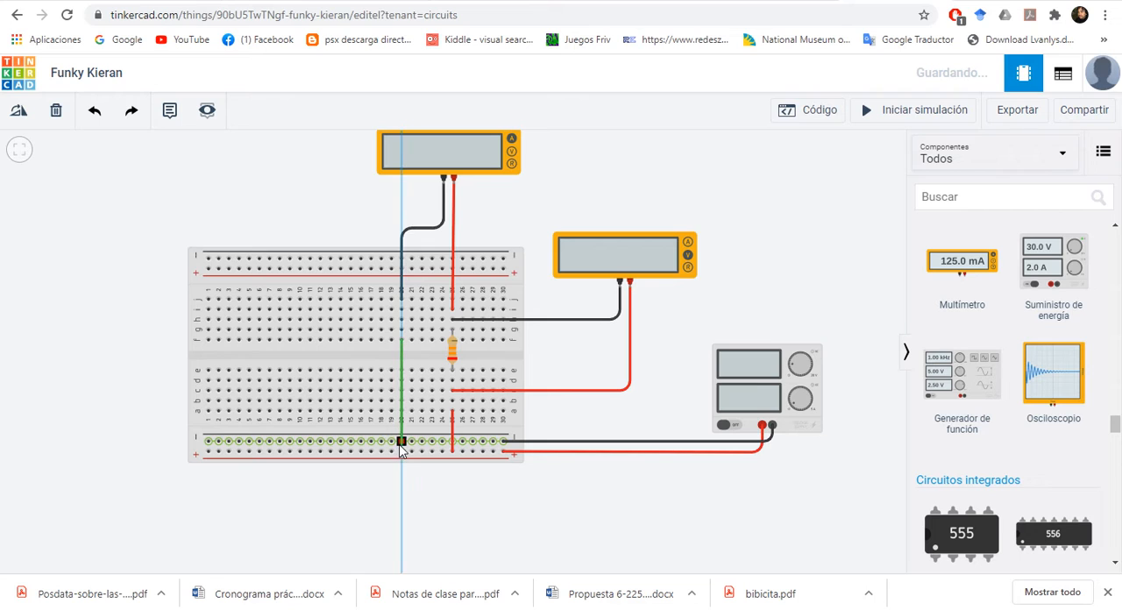
{"action": "left_click", "coordinate": [402, 441]}
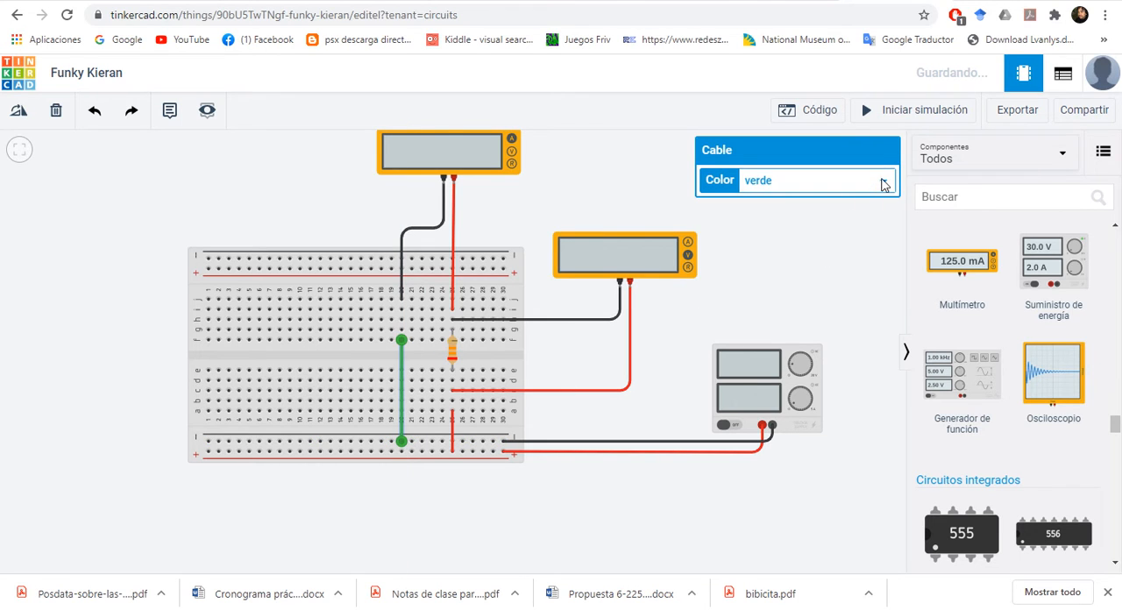
{"action": "left_click", "coordinate": [881, 181]}
{"action": "left_click", "coordinate": [789, 199]}
{"action": "left_click", "coordinate": [614, 183]}
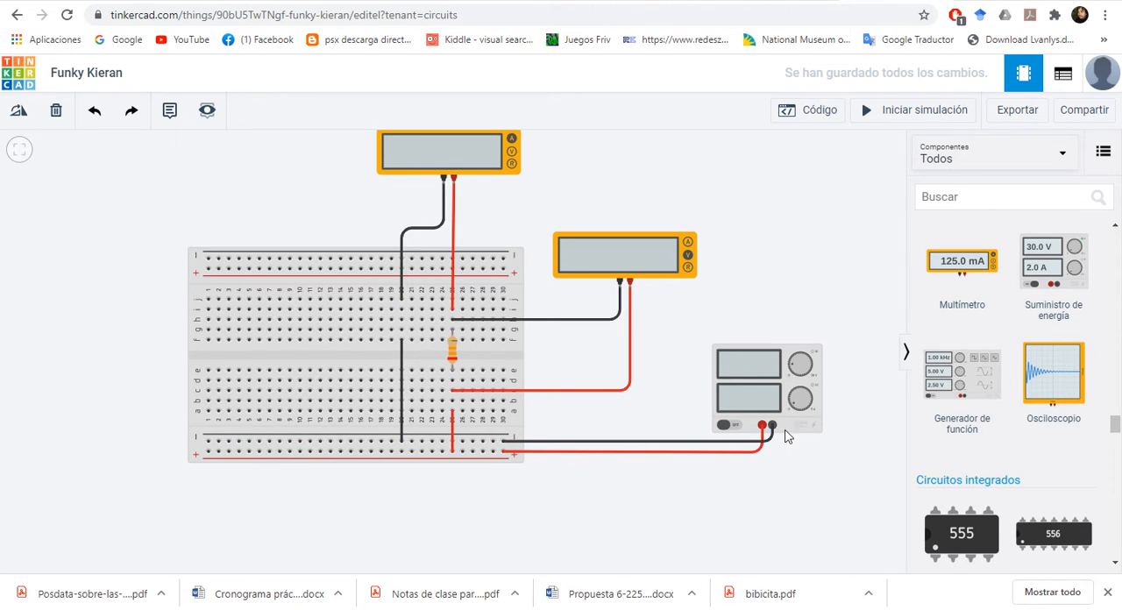
Step: Start the simulation and set the power supply's Corriente to 1
{"action": "left_click", "coordinate": [781, 399]}
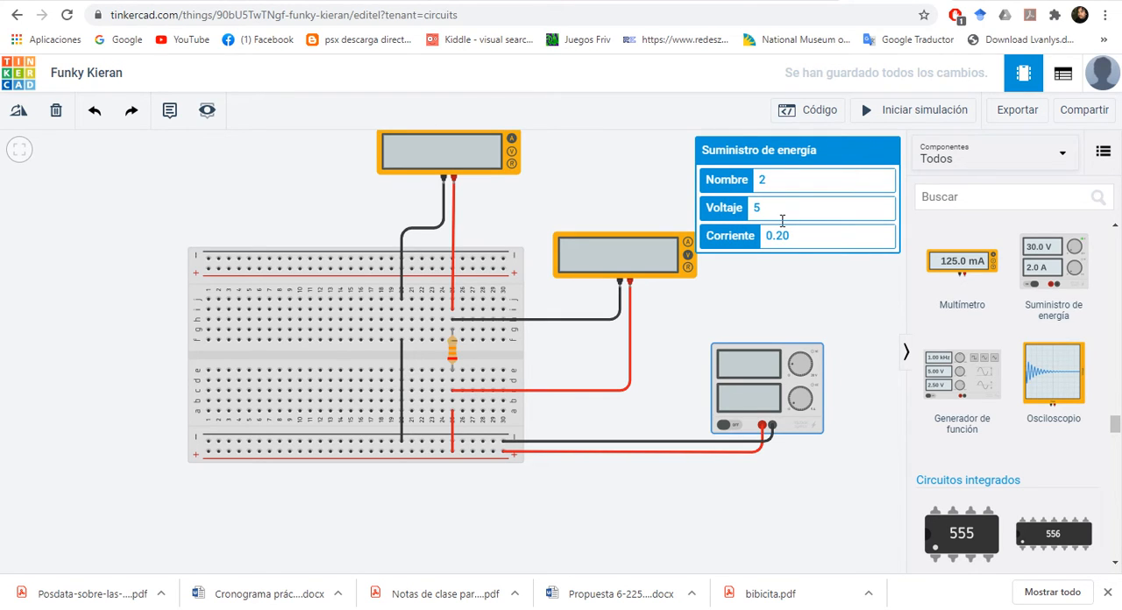
{"action": "left_click_drag", "start_coordinate": [813, 242], "coordinate": [771, 244]}
{"action": "left_click", "coordinate": [925, 117]}
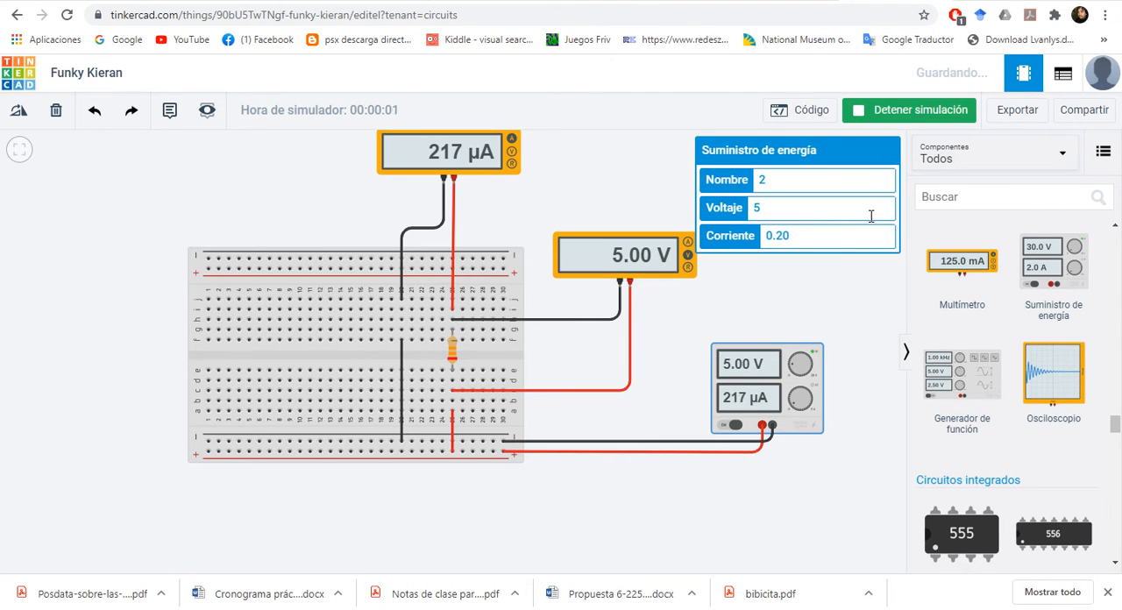
{"action": "left_click", "coordinate": [811, 244]}
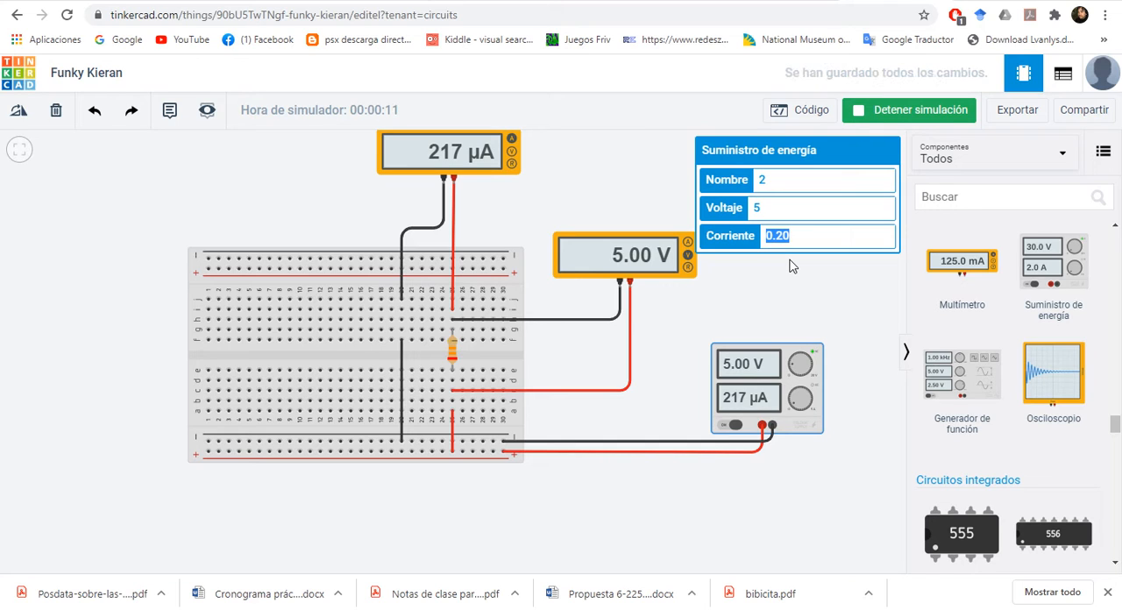
{"action": "type", "text": "1"}
{"action": "left_click", "coordinate": [789, 266]}
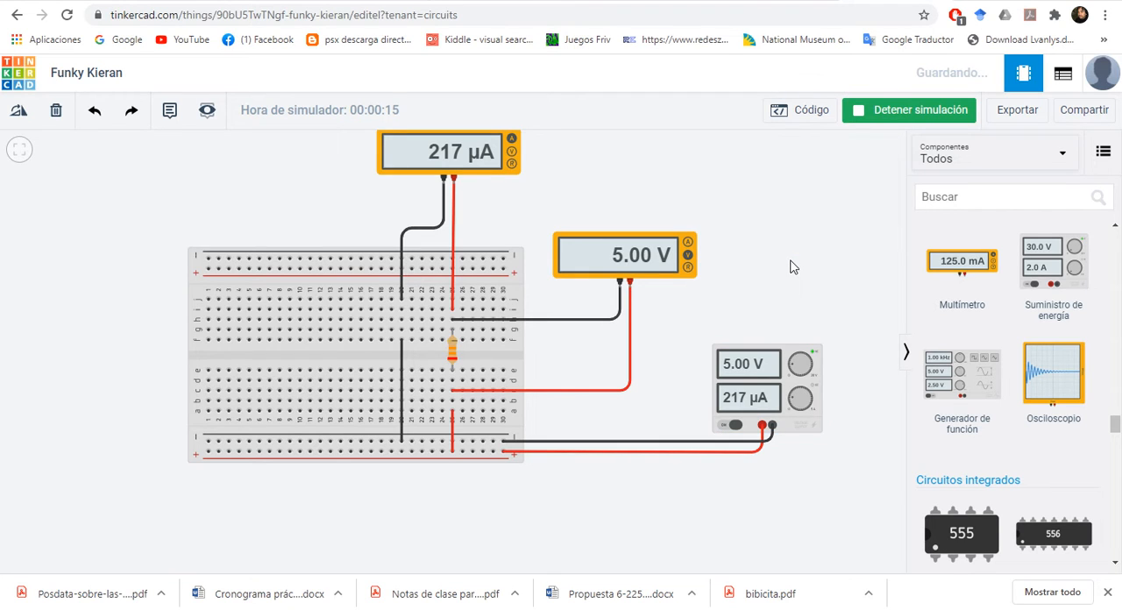
{"action": "left_click", "coordinate": [750, 403]}
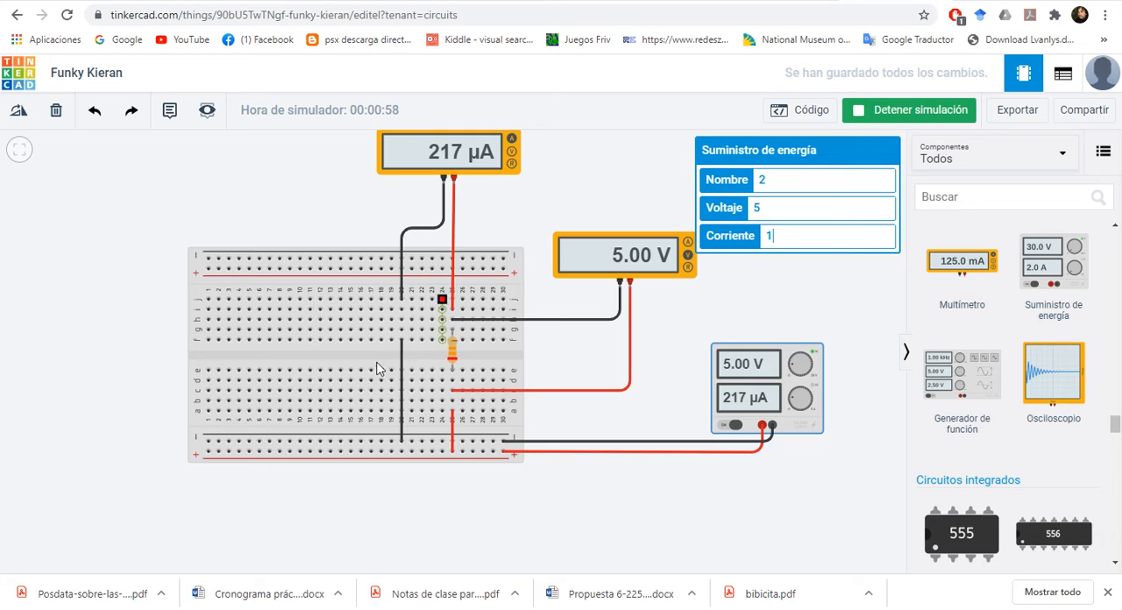
{"action": "double_click", "coordinate": [776, 238]}
{"action": "left_click", "coordinate": [810, 299]}
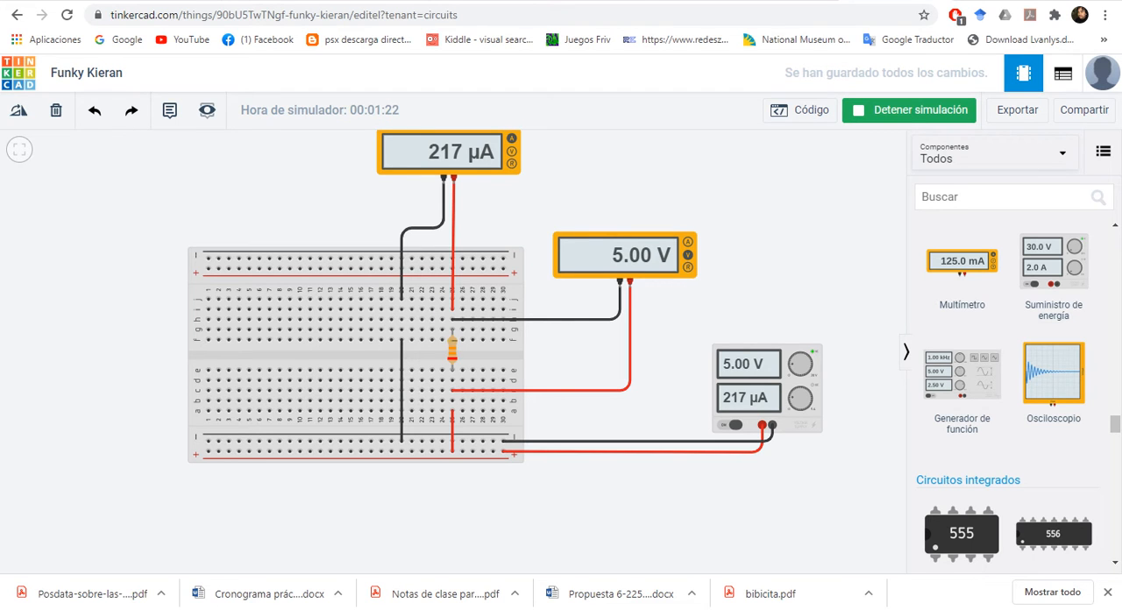
Step: Switch to the handwritten notes, write the table row 5V and 217×10^-6, and add the units (V) and (A) to the column headings
{"action": "left_click", "coordinate": [409, 608]}
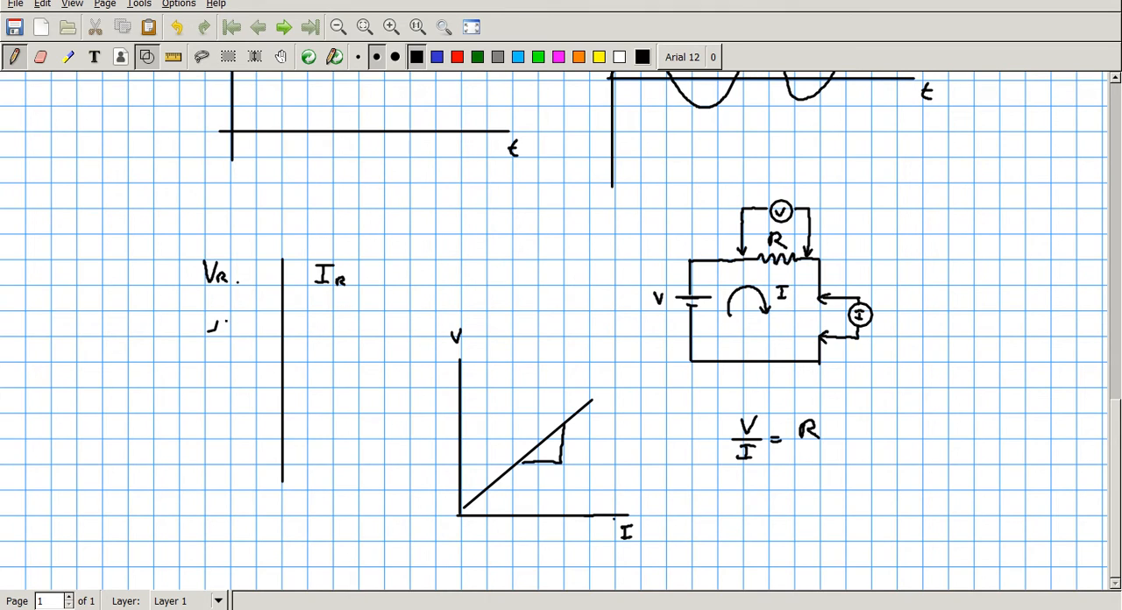
{"action": "left_click", "coordinate": [236, 325]}
{"action": "left_click_drag", "start_coordinate": [309, 315], "coordinate": [321, 328]}
{"action": "mouse_move", "coordinate": [326, 314]}
{"action": "left_mouse_down"}
{"action": "mouse_move", "coordinate": [326, 330]}
{"action": "mouse_move", "coordinate": [360, 333]}
{"action": "left_mouse_up"}
{"action": "mouse_move", "coordinate": [373, 315]}
{"action": "left_mouse_down"}
{"action": "mouse_move", "coordinate": [368, 333]}
{"action": "mouse_move", "coordinate": [385, 318]}
{"action": "left_mouse_up"}
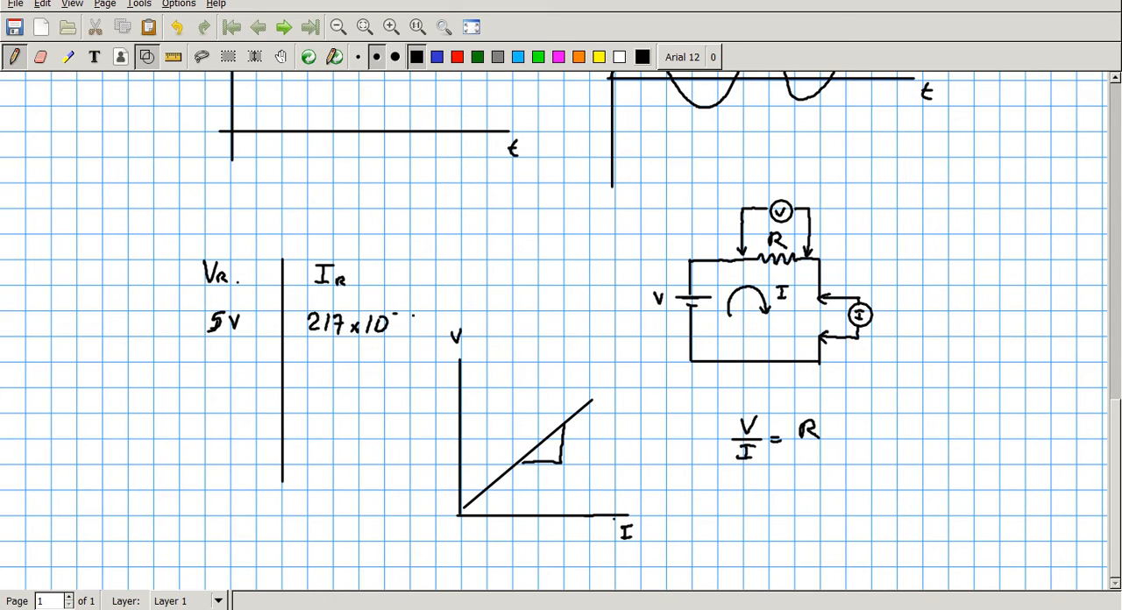
{"action": "left_click_drag", "start_coordinate": [369, 268], "coordinate": [365, 289]}
{"action": "mouse_move", "coordinate": [238, 261]}
{"action": "left_mouse_down"}
{"action": "mouse_move", "coordinate": [235, 284]}
{"action": "mouse_move", "coordinate": [256, 269]}
{"action": "mouse_move", "coordinate": [260, 283]}
{"action": "left_mouse_up"}
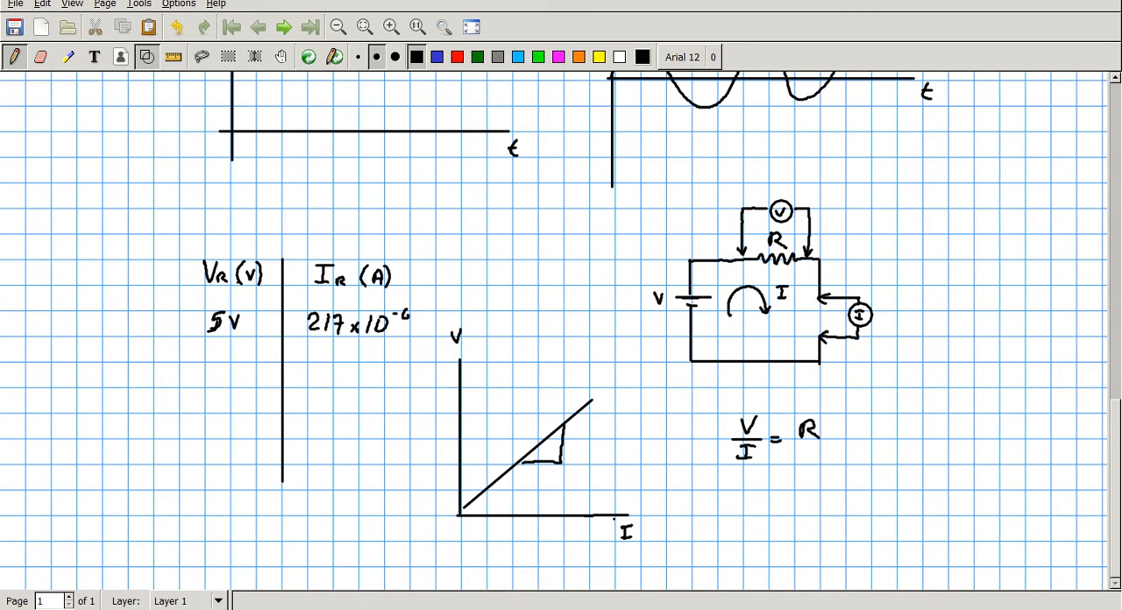
Step: Switch back to Tinkercad and set the power supply's Voltaje to 6
{"action": "key", "text": "alt+Tab"}
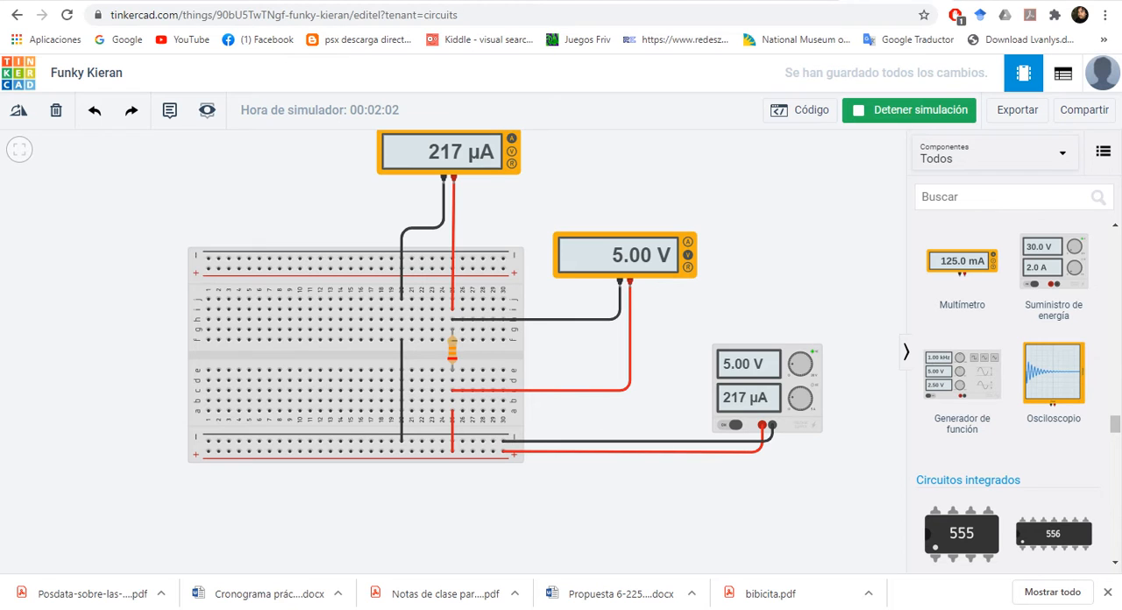
{"action": "left_click", "coordinate": [774, 373]}
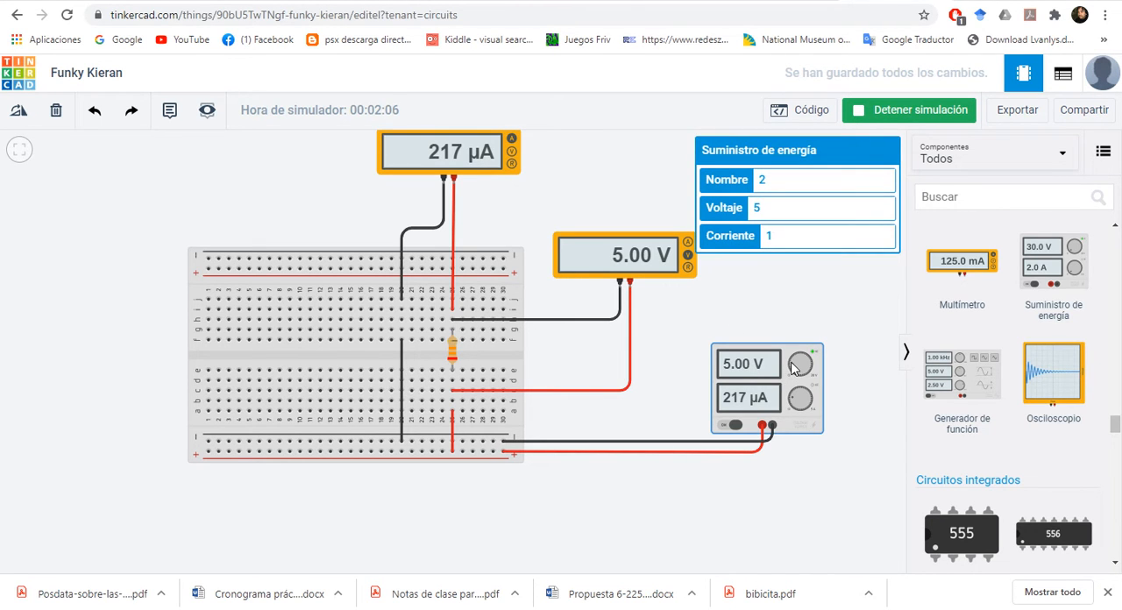
{"action": "mouse_move", "coordinate": [794, 369]}
{"action": "left_mouse_down"}
{"action": "mouse_move", "coordinate": [806, 364]}
{"action": "mouse_move", "coordinate": [793, 369]}
{"action": "left_mouse_up"}
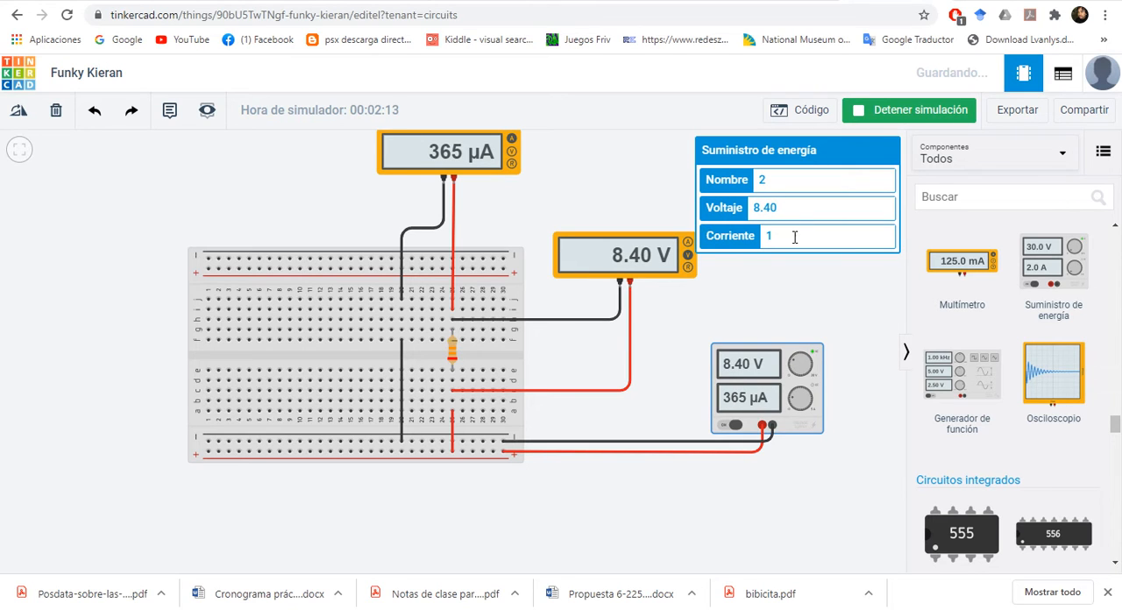
{"action": "left_click_drag", "start_coordinate": [785, 209], "coordinate": [744, 212]}
{"action": "type", "text": "6"}
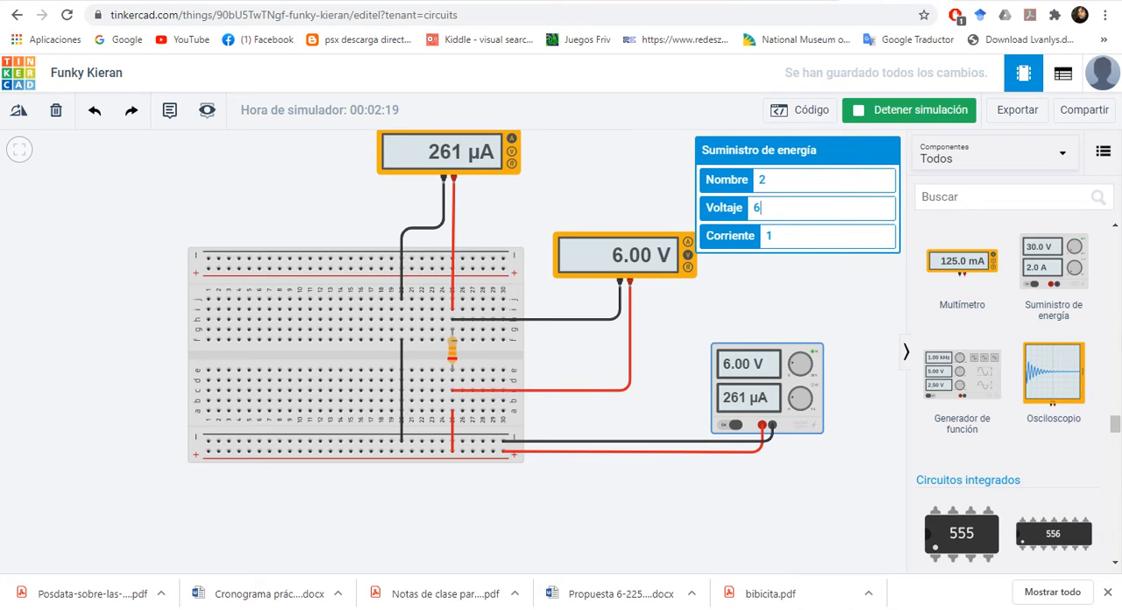
Step: Switch to the handwritten notes and write the second table row with 6 and 261×10^-6
{"action": "key", "text": "alt+Tab"}
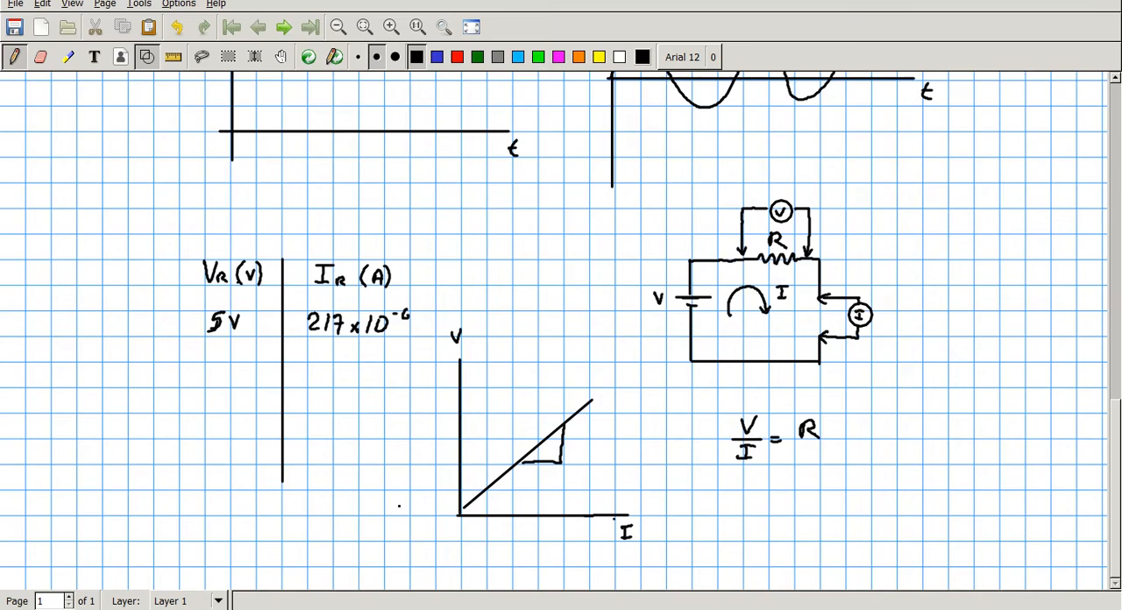
{"action": "left_click_drag", "start_coordinate": [211, 366], "coordinate": [210, 384]}
{"action": "left_click_drag", "start_coordinate": [312, 375], "coordinate": [319, 380]}
{"action": "left_click_drag", "start_coordinate": [330, 365], "coordinate": [333, 374]}
{"action": "left_click_drag", "start_coordinate": [353, 373], "coordinate": [363, 383]}
{"action": "mouse_move", "coordinate": [363, 372]}
{"action": "left_mouse_down"}
{"action": "mouse_move", "coordinate": [354, 384]}
{"action": "mouse_move", "coordinate": [414, 368]}
{"action": "left_mouse_up"}
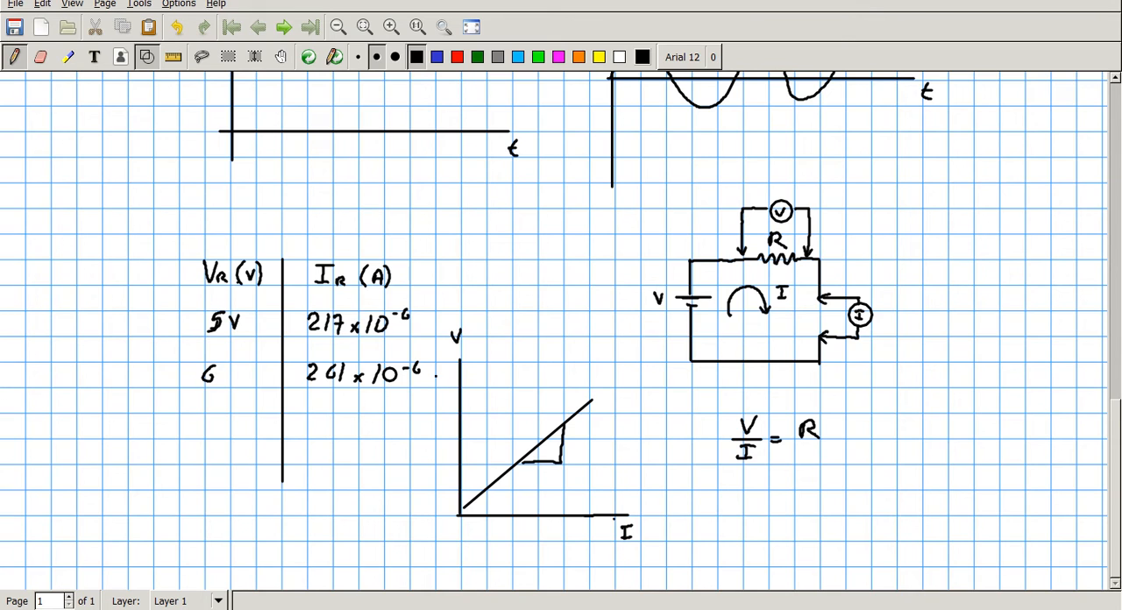
Step: Return to Tinkercad and change the power supply's Voltaje to 7
{"action": "key", "text": "alt+Tab"}
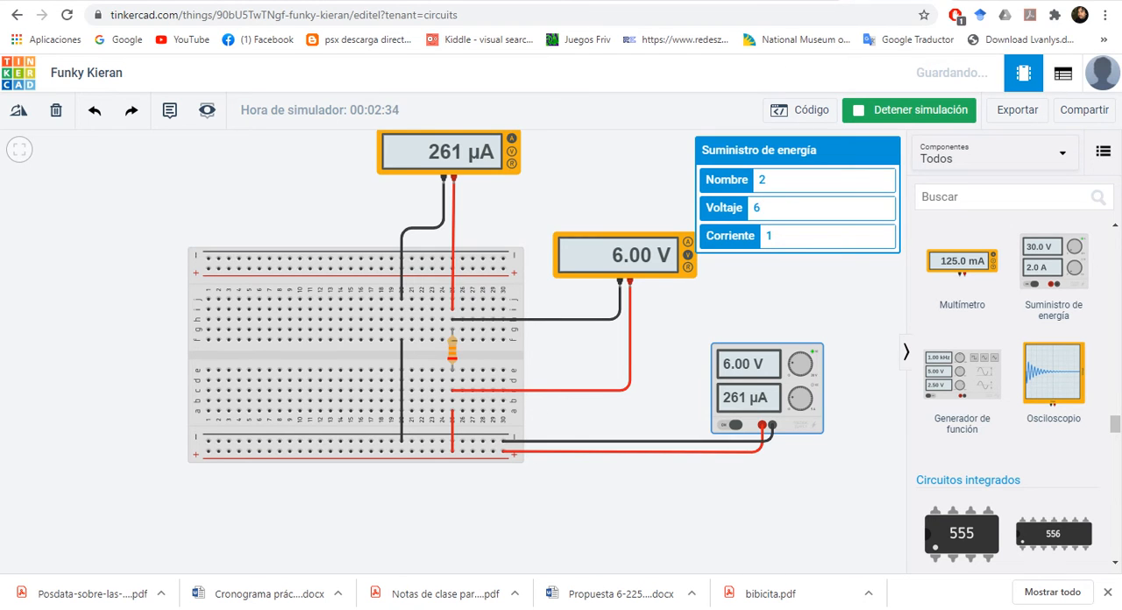
{"action": "key", "text": "BackSpace"}
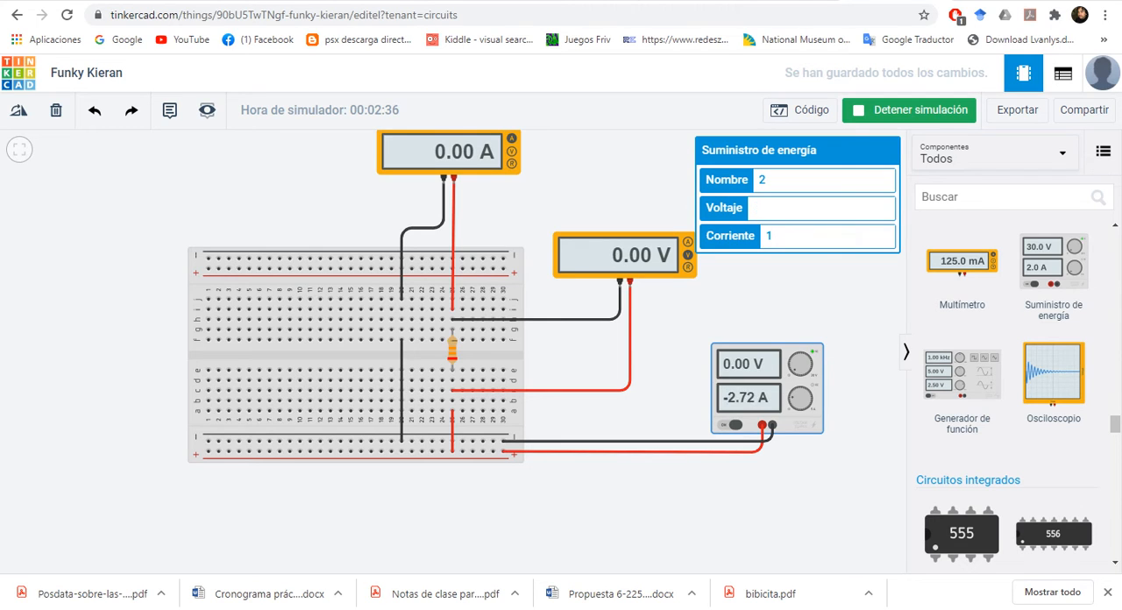
{"action": "type", "text": "7"}
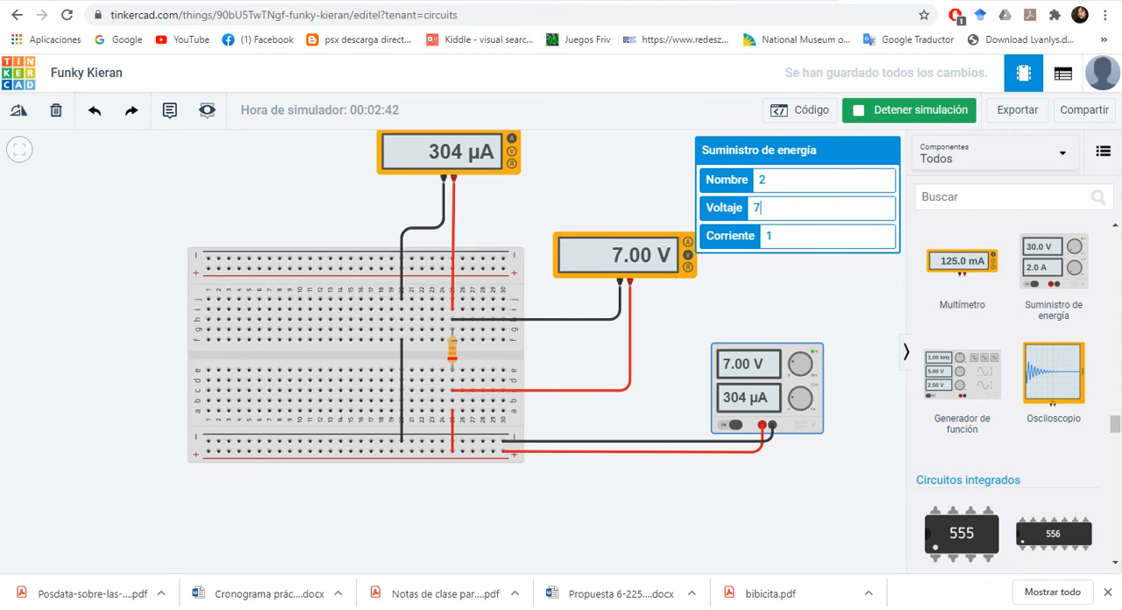
Step: Switch to the handwritten notes and write the third table row with 7 and 304×10^-6
{"action": "key", "text": "alt+Tab"}
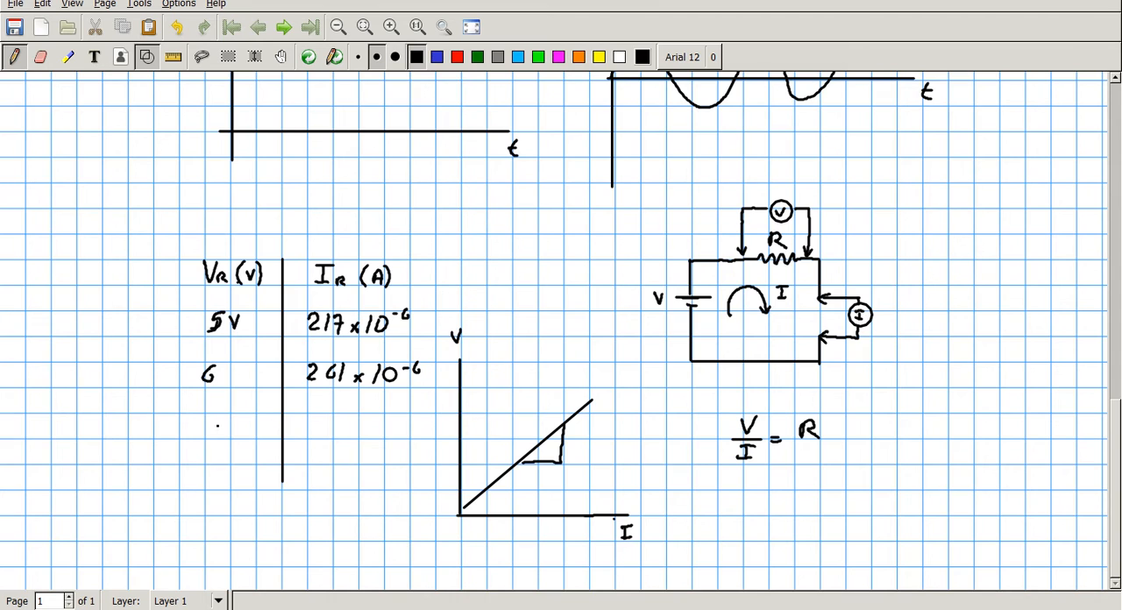
{"action": "left_click_drag", "start_coordinate": [205, 418], "coordinate": [212, 436]}
{"action": "mouse_move", "coordinate": [303, 419]}
{"action": "left_mouse_down"}
{"action": "mouse_move", "coordinate": [313, 425]}
{"action": "mouse_move", "coordinate": [301, 433]}
{"action": "left_mouse_up"}
{"action": "mouse_move", "coordinate": [326, 418]}
{"action": "left_mouse_down"}
{"action": "mouse_move", "coordinate": [320, 425]}
{"action": "mouse_move", "coordinate": [347, 435]}
{"action": "left_mouse_up"}
{"action": "left_click_drag", "start_coordinate": [356, 427], "coordinate": [375, 438]}
{"action": "mouse_move", "coordinate": [387, 424]}
{"action": "left_mouse_down"}
{"action": "mouse_move", "coordinate": [386, 437]}
{"action": "mouse_move", "coordinate": [391, 426]}
{"action": "left_mouse_up"}
{"action": "left_click_drag", "start_coordinate": [399, 424], "coordinate": [413, 423]}
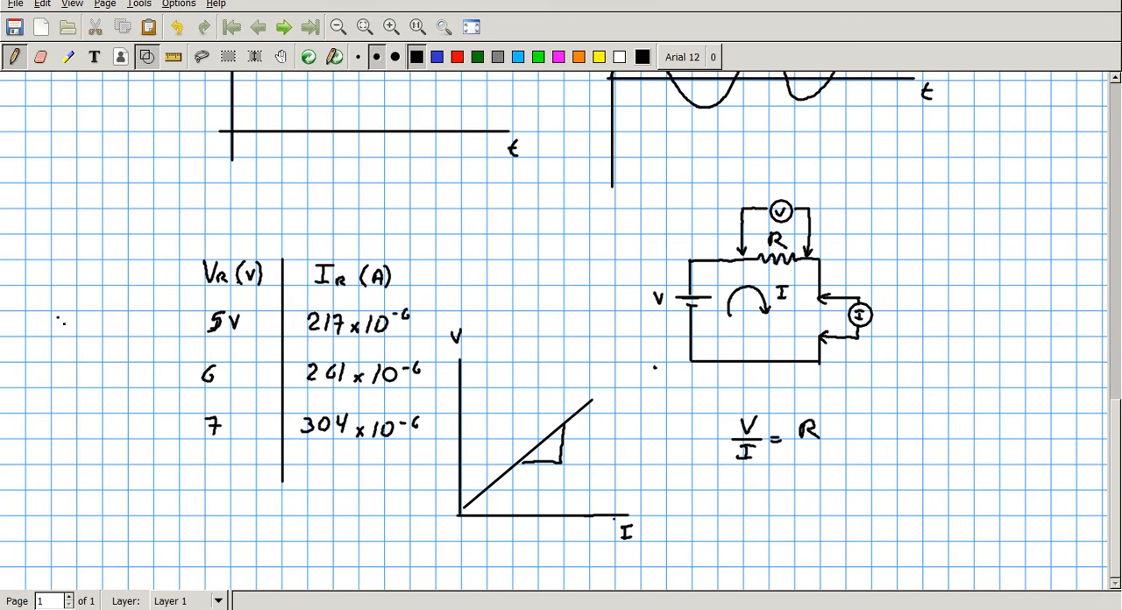
Step: Write the calculated resistance 23041,47 Ω beside the 5V row of the table
{"action": "mouse_move", "coordinate": [55, 316]}
{"action": "left_mouse_down"}
{"action": "mouse_move", "coordinate": [66, 335]}
{"action": "mouse_move", "coordinate": [76, 323]}
{"action": "mouse_move", "coordinate": [69, 331]}
{"action": "left_mouse_up"}
{"action": "mouse_move", "coordinate": [91, 316]}
{"action": "left_mouse_down"}
{"action": "mouse_move", "coordinate": [84, 326]}
{"action": "mouse_move", "coordinate": [92, 316]}
{"action": "mouse_move", "coordinate": [108, 325]}
{"action": "left_mouse_up"}
{"action": "left_click_drag", "start_coordinate": [107, 314], "coordinate": [114, 332]}
{"action": "left_click_drag", "start_coordinate": [131, 318], "coordinate": [139, 327]}
{"action": "mouse_move", "coordinate": [136, 317]}
{"action": "left_mouse_down"}
{"action": "mouse_move", "coordinate": [135, 333]}
{"action": "mouse_move", "coordinate": [170, 334]}
{"action": "left_mouse_up"}
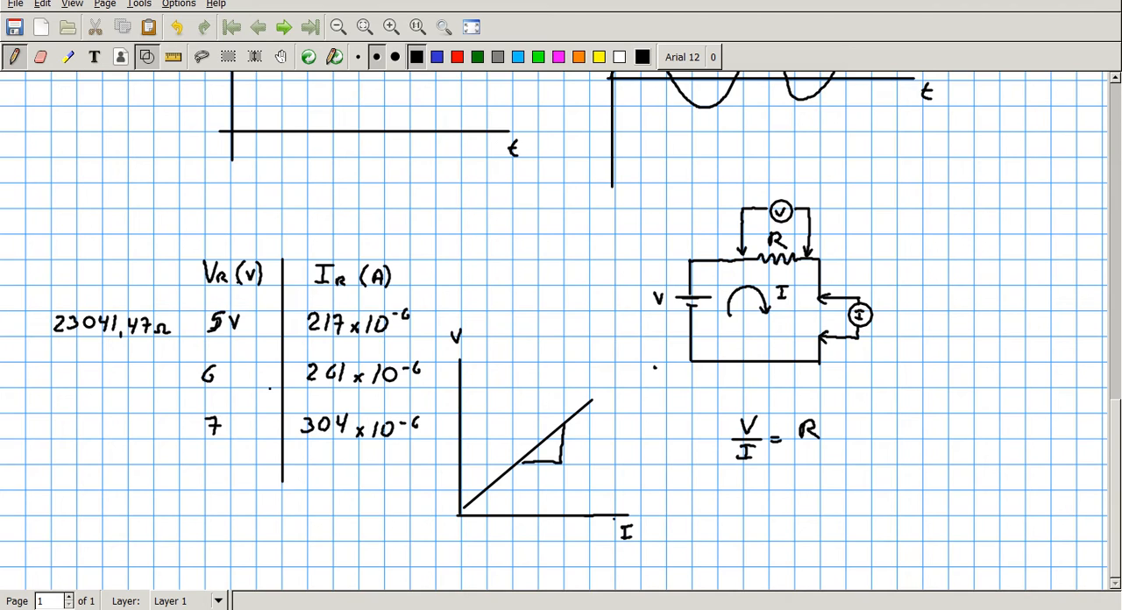
Step: Write the calculated resistance 22 988,50 Ω beside the 6 V row of the table
{"action": "left_click_drag", "start_coordinate": [58, 374], "coordinate": [70, 386]}
{"action": "mouse_move", "coordinate": [73, 372]}
{"action": "left_mouse_down"}
{"action": "mouse_move", "coordinate": [86, 386]}
{"action": "mouse_move", "coordinate": [119, 374]}
{"action": "mouse_move", "coordinate": [142, 388]}
{"action": "left_mouse_up"}
{"action": "mouse_move", "coordinate": [148, 376]}
{"action": "left_mouse_down"}
{"action": "mouse_move", "coordinate": [146, 386]}
{"action": "mouse_move", "coordinate": [156, 376]}
{"action": "mouse_move", "coordinate": [186, 388]}
{"action": "left_mouse_up"}
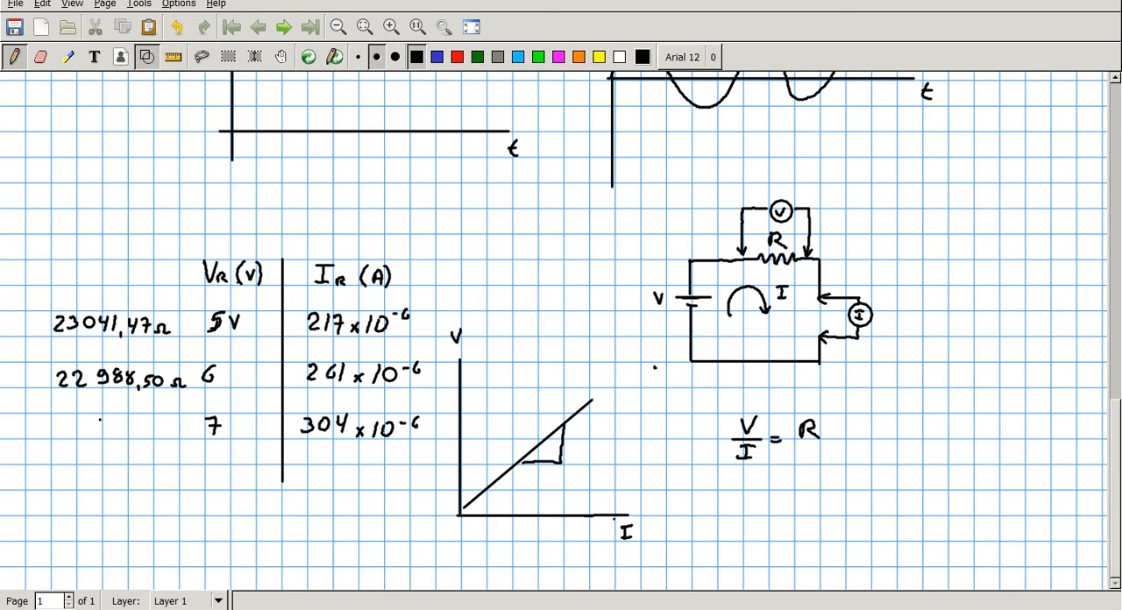
Step: Write the calculated resistance 23026,31 beside the 7 V row of the table
{"action": "mouse_move", "coordinate": [57, 419]}
{"action": "left_mouse_down"}
{"action": "mouse_move", "coordinate": [68, 436]}
{"action": "mouse_move", "coordinate": [96, 419]}
{"action": "mouse_move", "coordinate": [117, 434]}
{"action": "mouse_move", "coordinate": [158, 435]}
{"action": "left_mouse_up"}
{"action": "left_click", "coordinate": [137, 436]}
{"action": "left_click", "coordinate": [166, 434]}
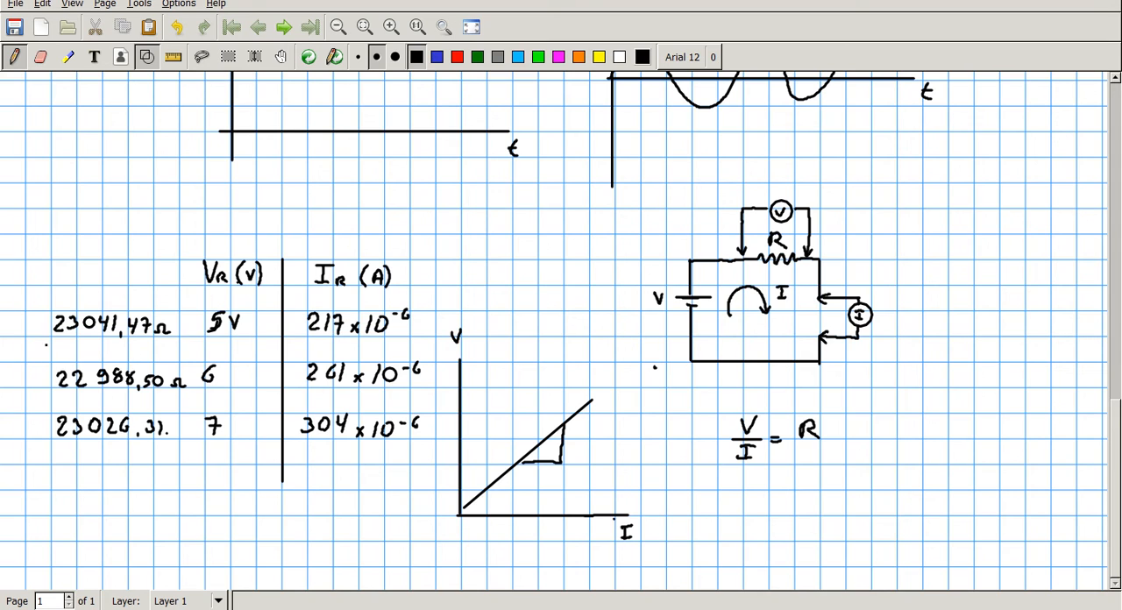
Step: Return to Tinkercad, switch the power supply off and on again, and select the breadboard resistor to check its properties
{"action": "mouse_move", "coordinate": [532, 609]}
{"action": "key", "text": "alt+Tab"}
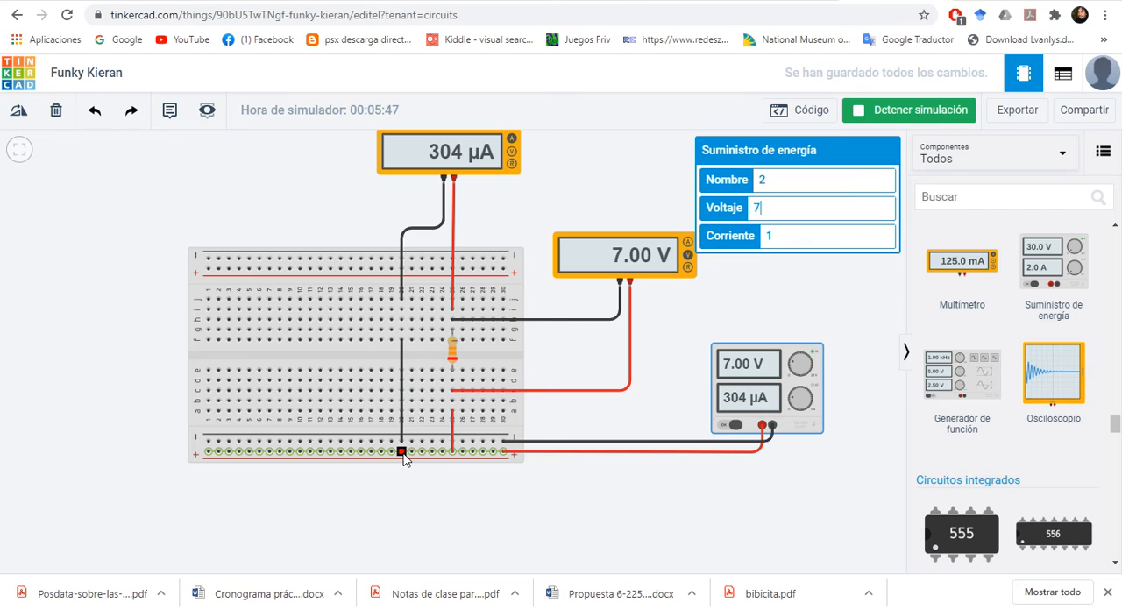
{"action": "left_click", "coordinate": [730, 425]}
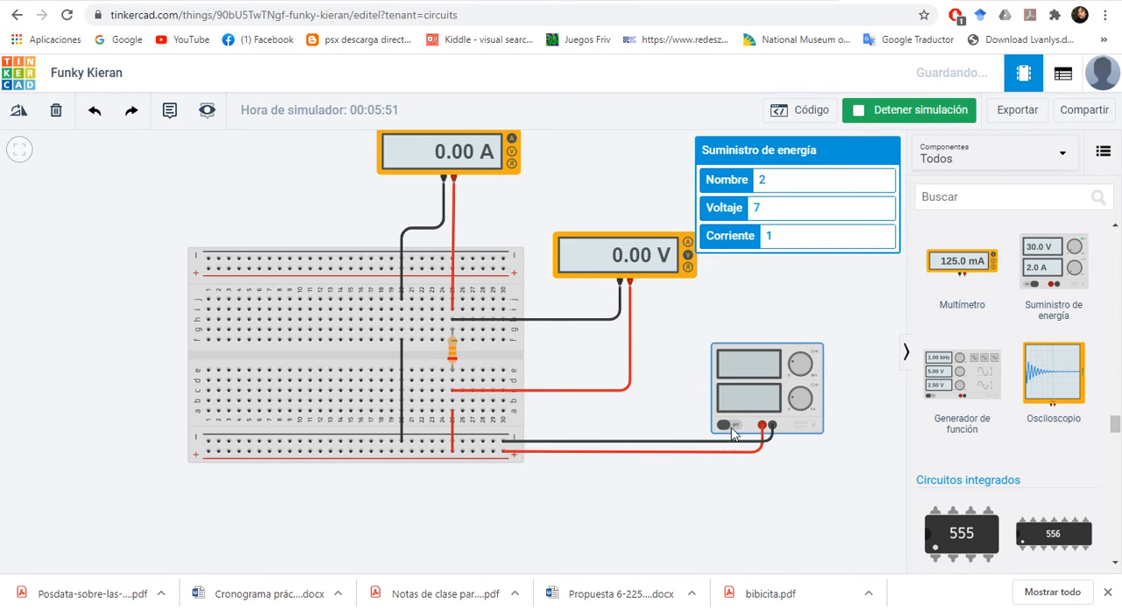
{"action": "left_click", "coordinate": [732, 427]}
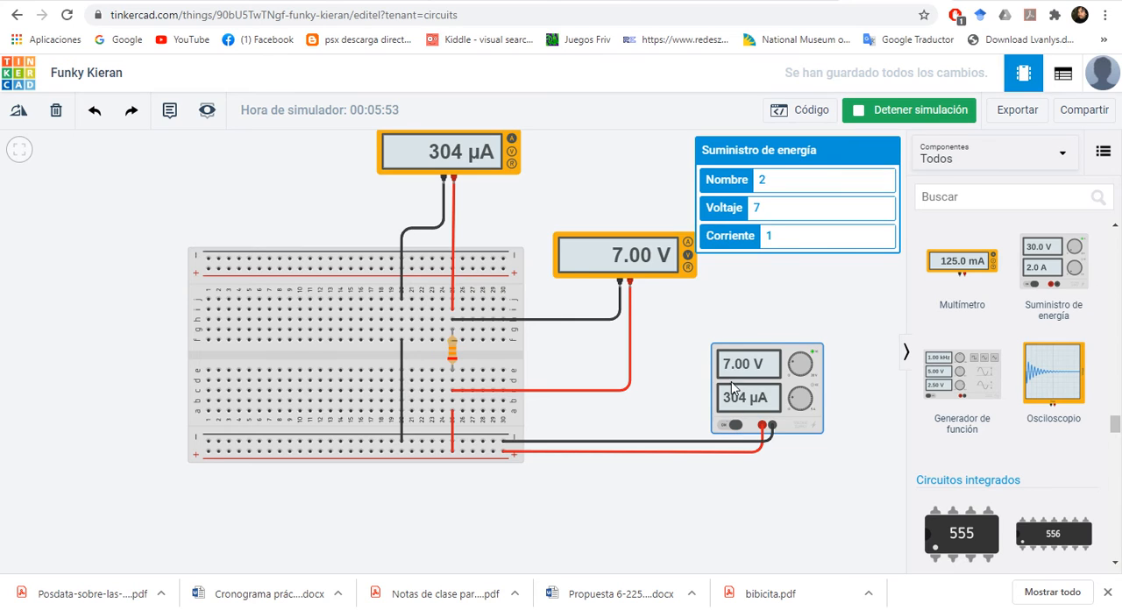
{"action": "left_click", "coordinate": [449, 357]}
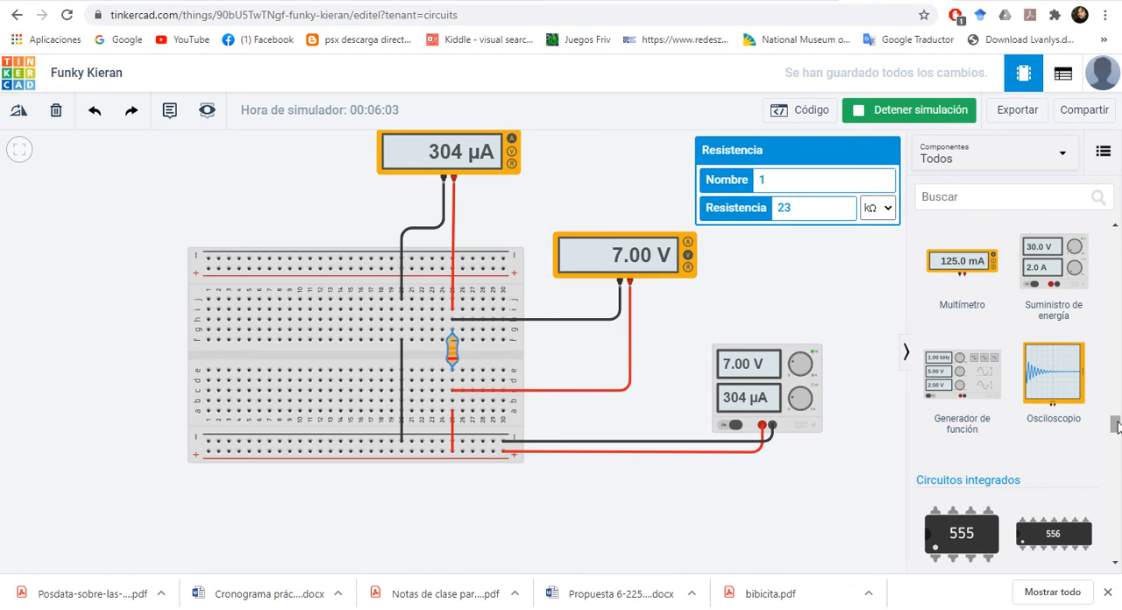
Step: Stop the simulation and place a Bombilla from the Salida components over the upper-left part of the breadboard
{"action": "left_click_drag", "start_coordinate": [1115, 425], "coordinate": [1117, 308]}
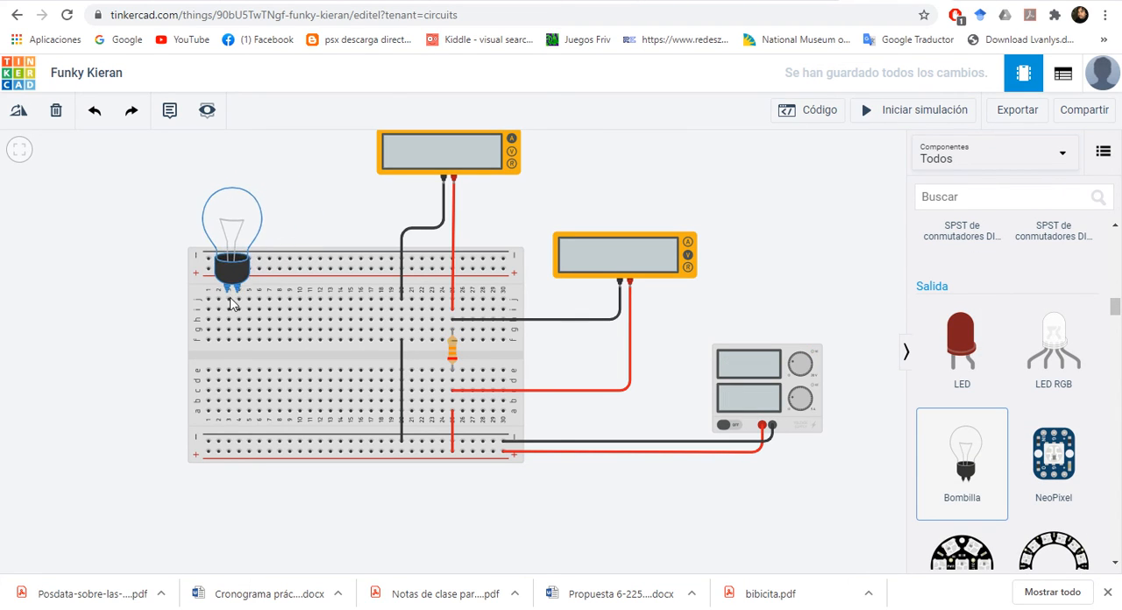
{"action": "left_click", "coordinate": [250, 315]}
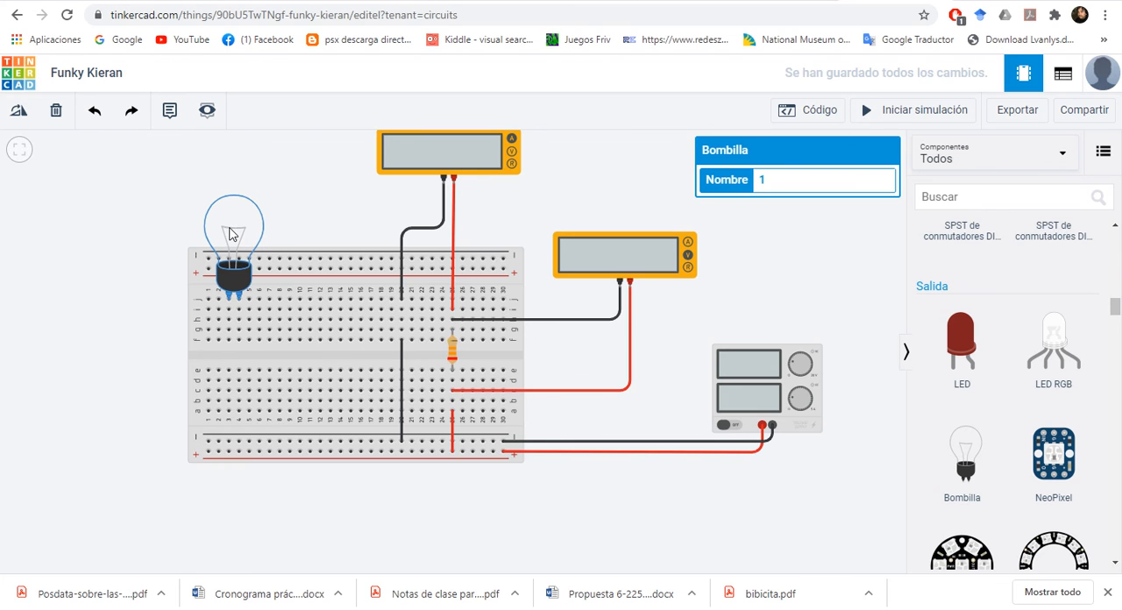
{"action": "scroll", "coordinate": [1017, 377], "scroll_direction": "down", "scroll_amount": 4}
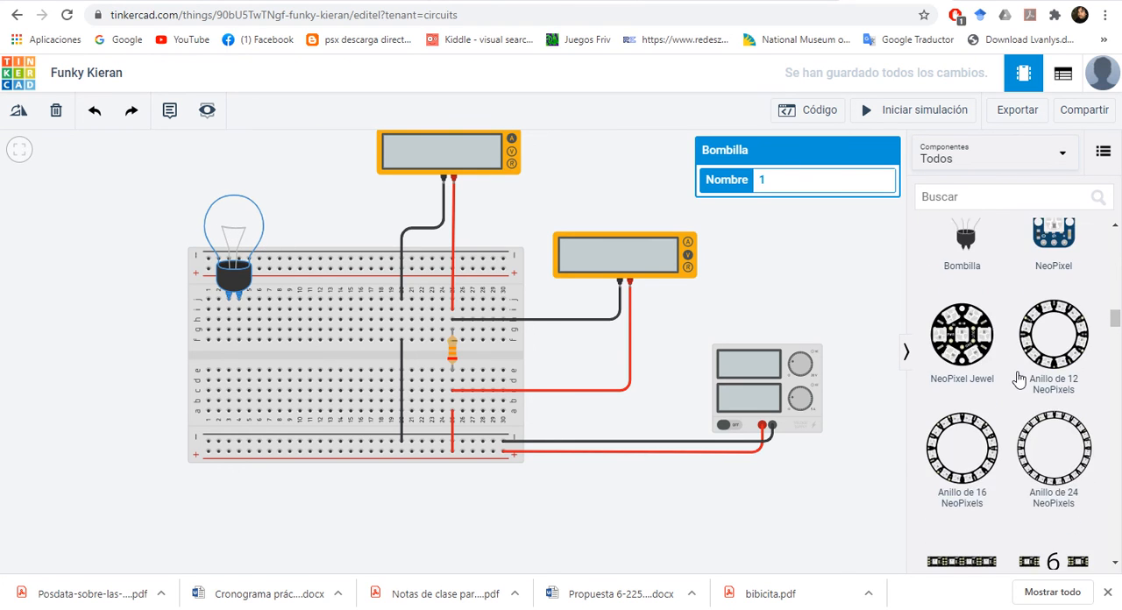
{"action": "scroll", "coordinate": [1016, 377], "scroll_direction": "down", "scroll_amount": 6}
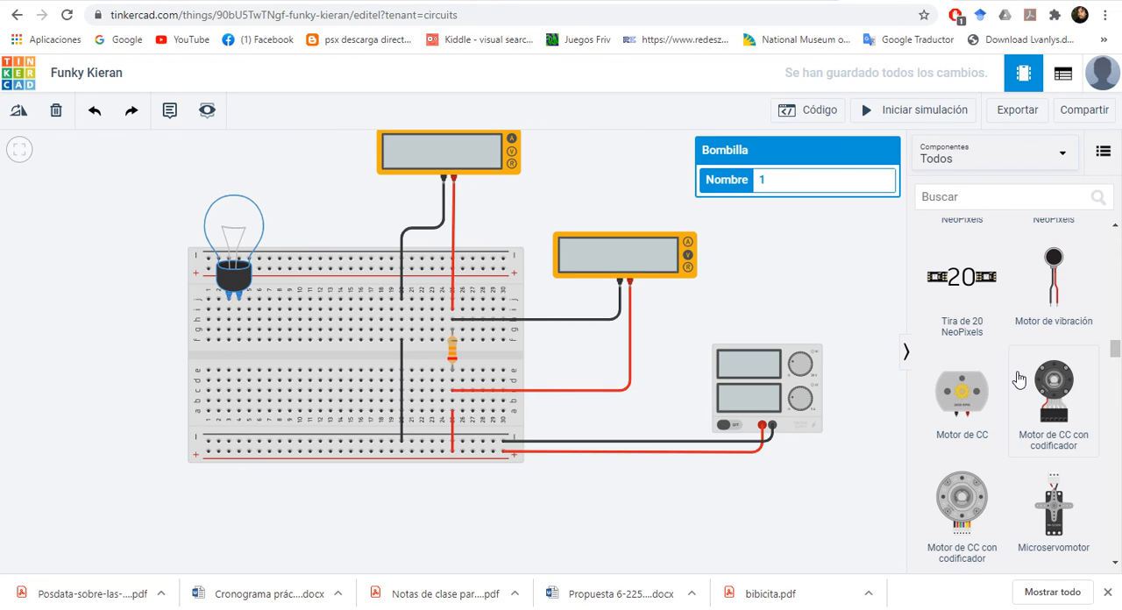
{"action": "scroll", "coordinate": [1017, 377], "scroll_direction": "down", "scroll_amount": 3}
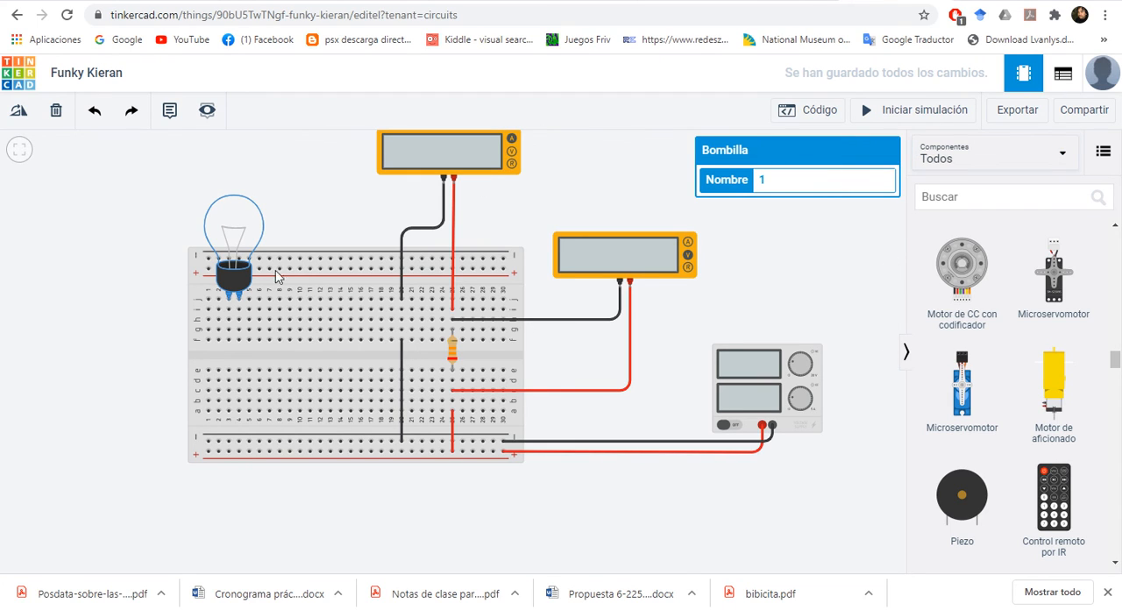
Step: Run the simulation to check the meter readings, inspect the bulb and breadboard, and stop it again
{"action": "left_click", "coordinate": [902, 118]}
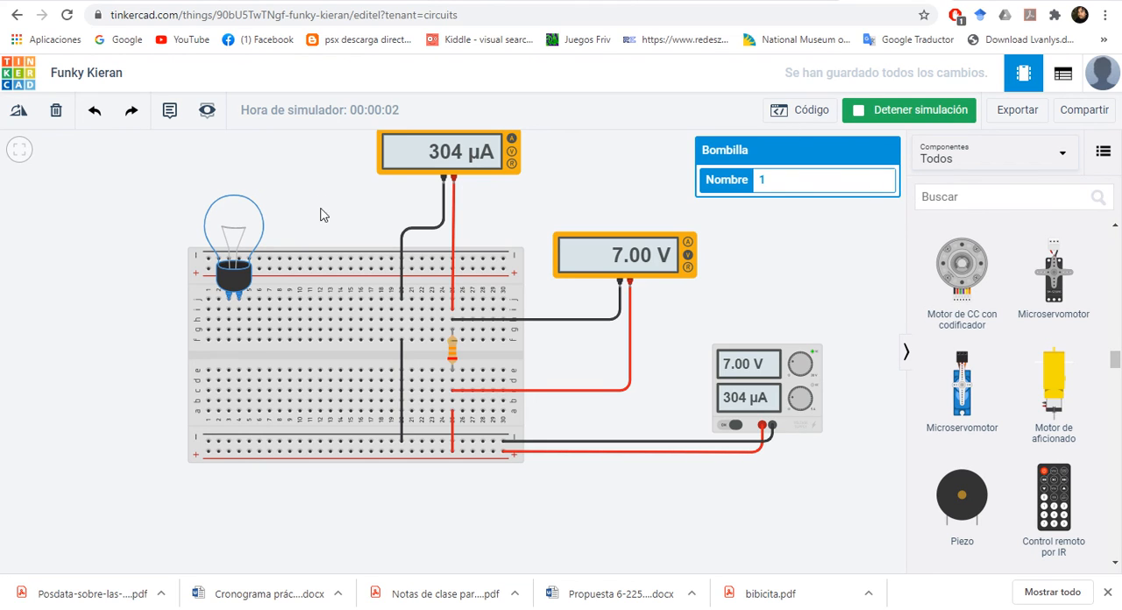
{"action": "left_click", "coordinate": [394, 168]}
{"action": "left_click", "coordinate": [246, 229]}
{"action": "left_click", "coordinate": [326, 323]}
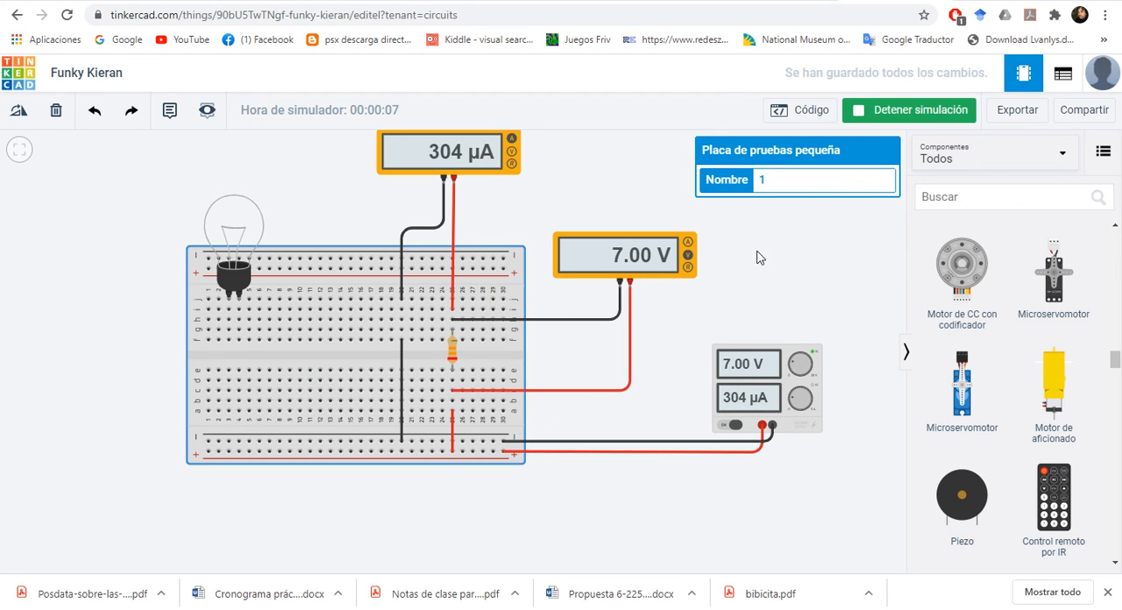
{"action": "left_click", "coordinate": [896, 112]}
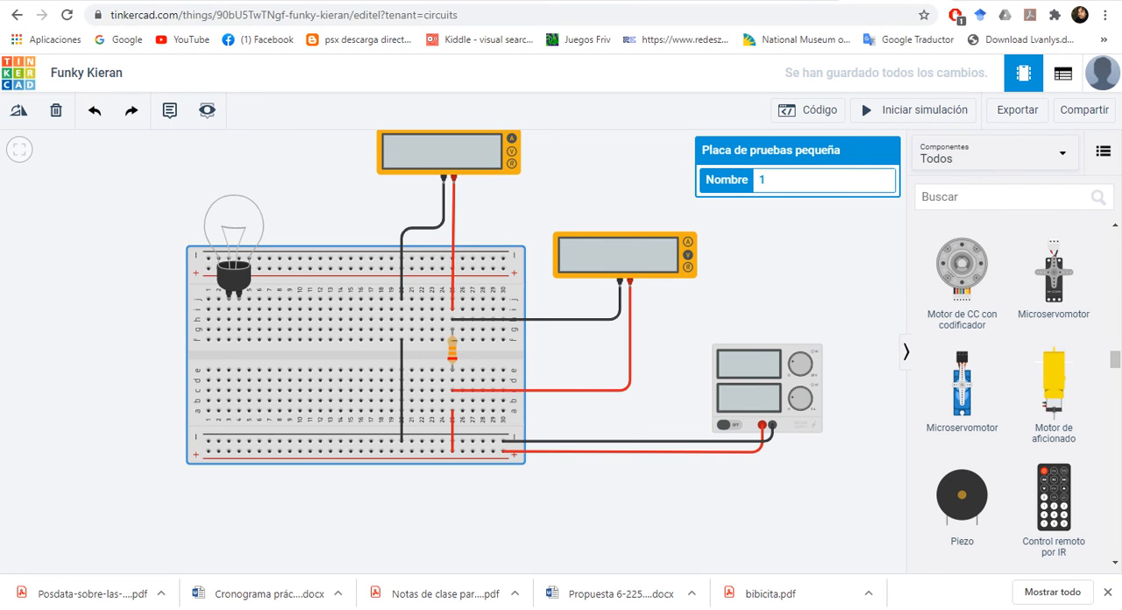
{"action": "key", "text": "alt+Tab"}
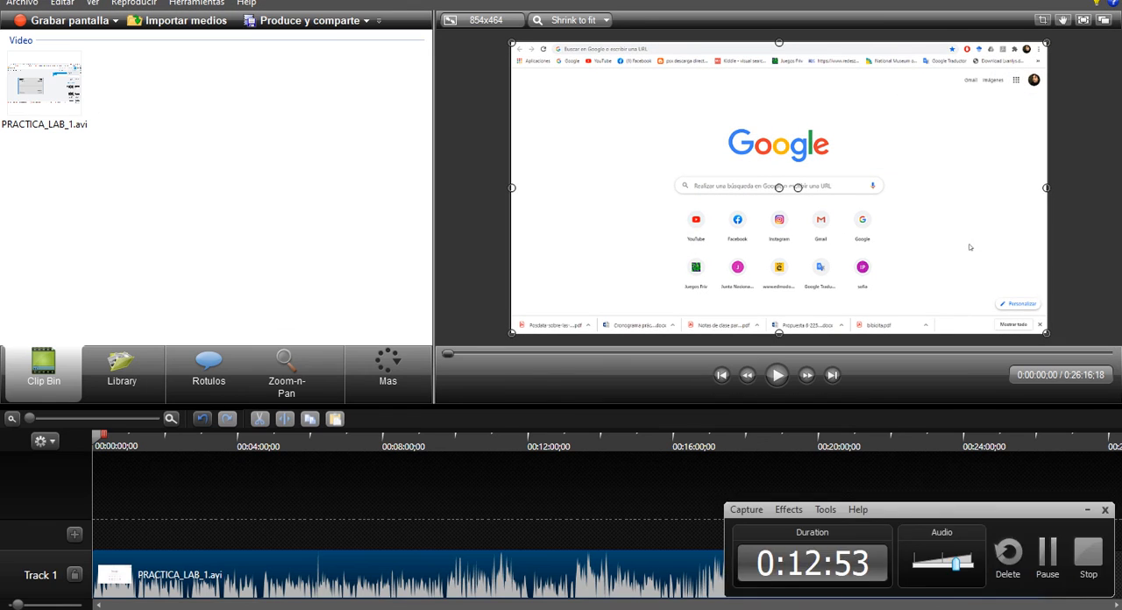